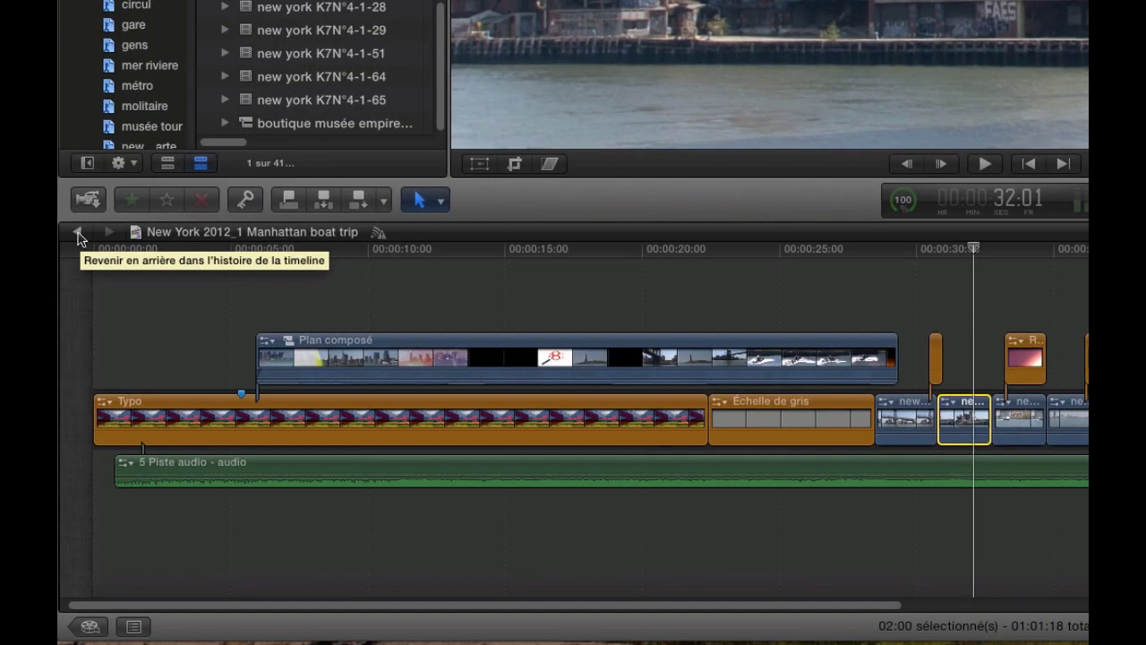
- Open the properties of the New York 2012_1 Manhattan boat trip project from the project library and check its video resolution options
{"action": "left_click", "coordinate": [90, 626]}
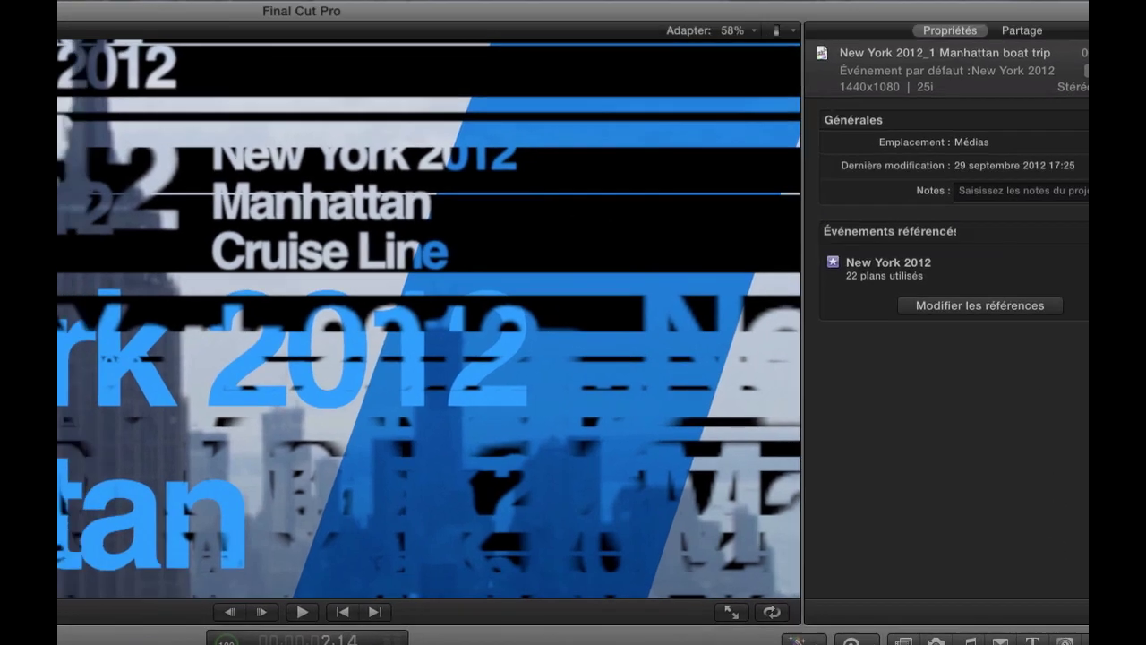
{"action": "left_click", "coordinate": [1065, 642]}
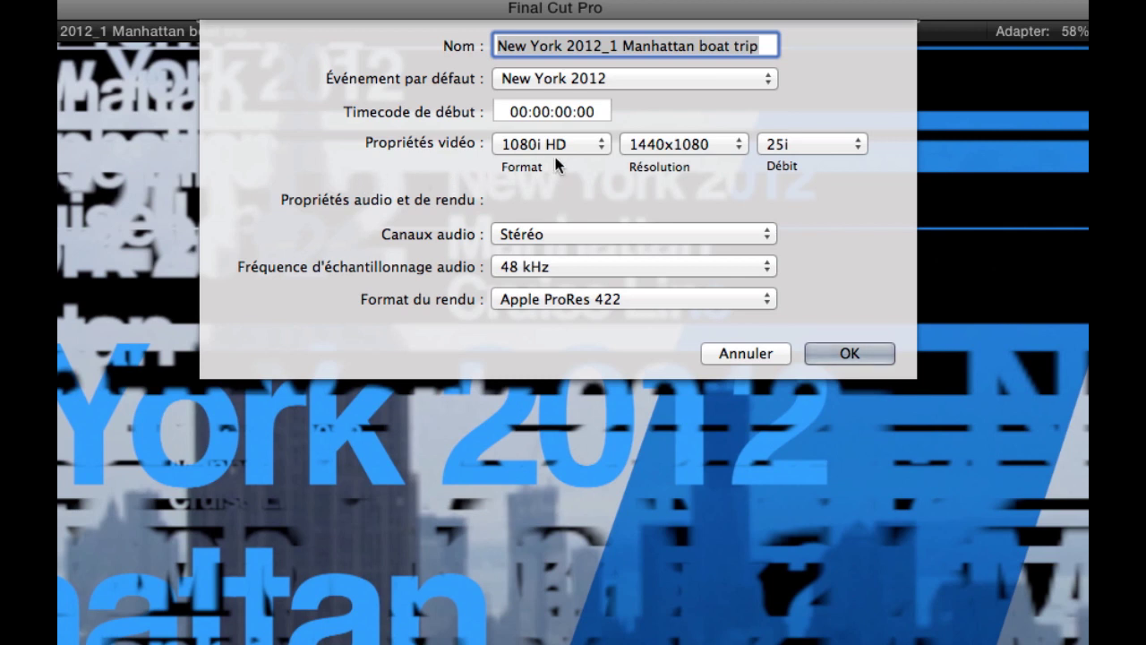
{"action": "left_click", "coordinate": [736, 144]}
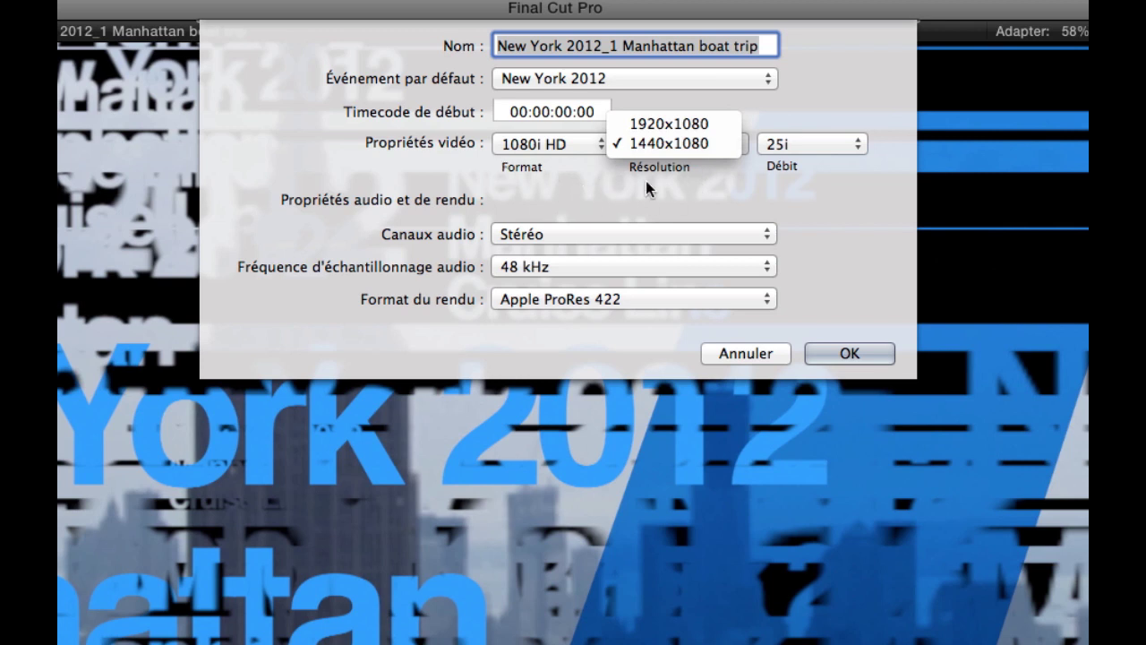
{"action": "left_click", "coordinate": [698, 146]}
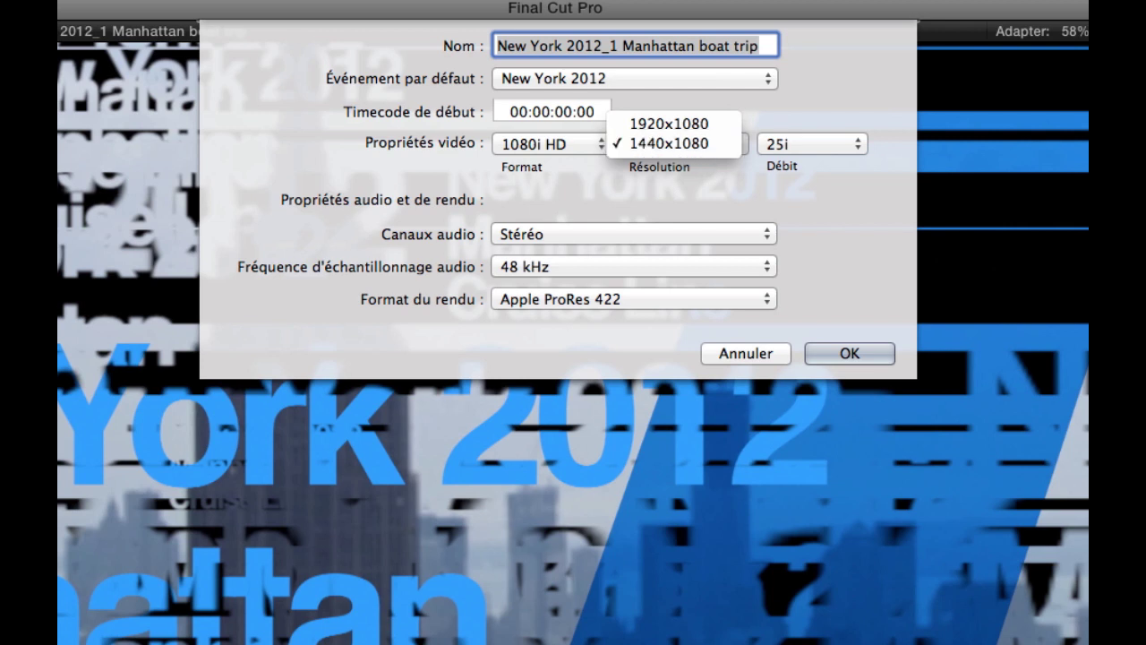
{"action": "left_click", "coordinate": [669, 126]}
- Try Surround for the project's audio channels, restore Stéréo, and confirm the project properties
{"action": "left_click", "coordinate": [748, 233]}
{"action": "left_click", "coordinate": [760, 232]}
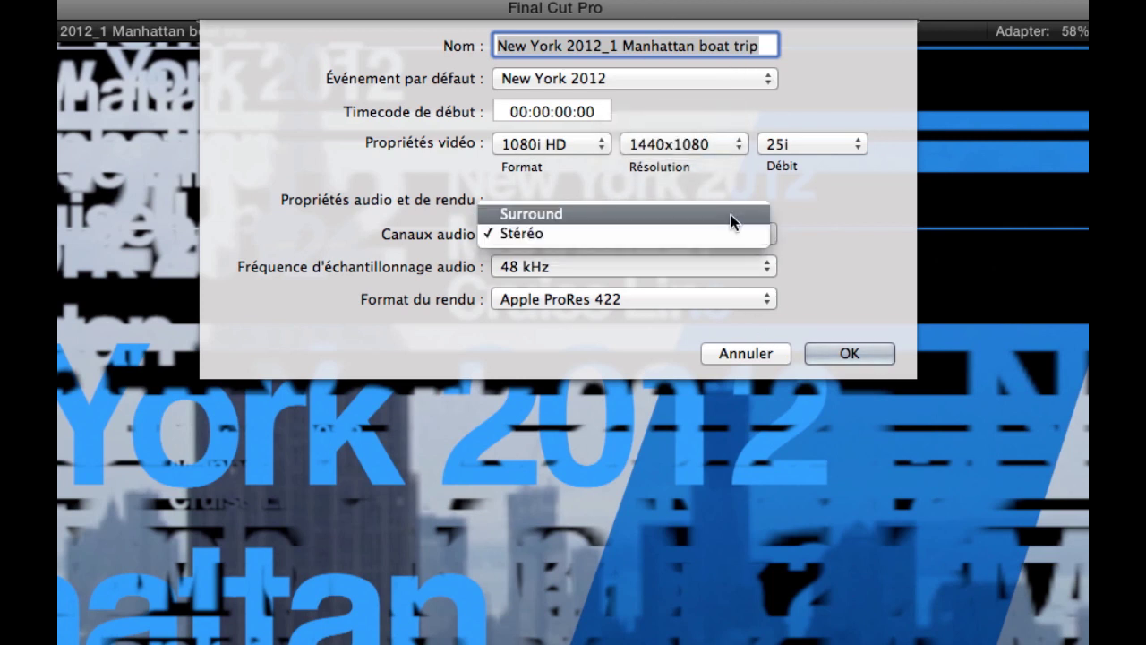
{"action": "left_click", "coordinate": [732, 221]}
{"action": "left_click", "coordinate": [760, 231]}
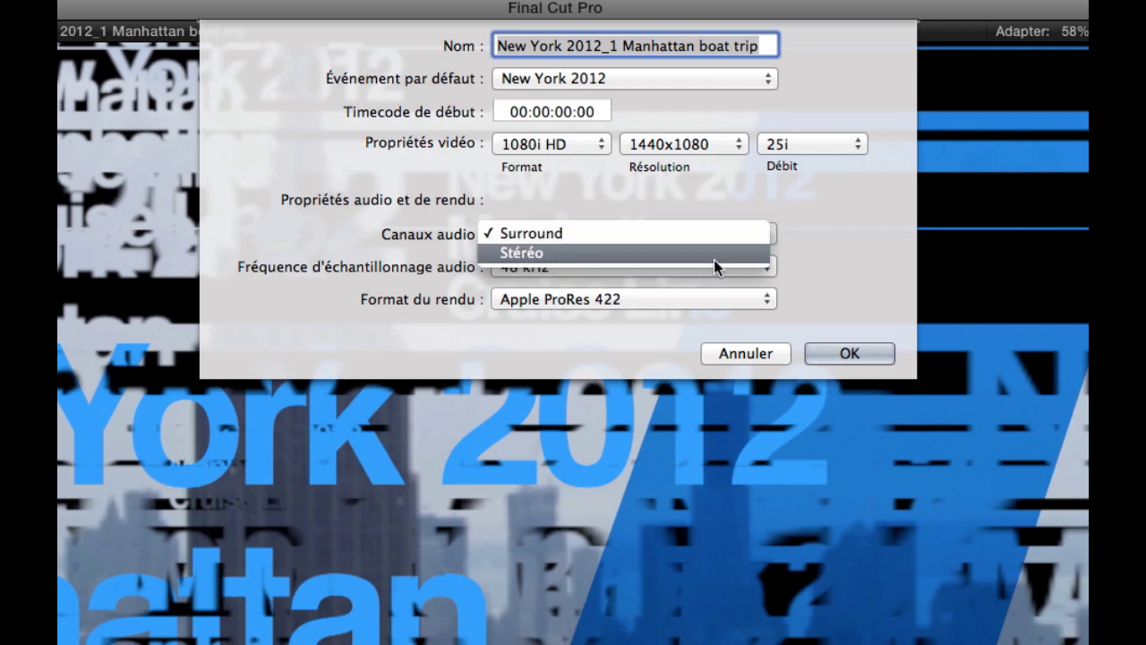
{"action": "left_click", "coordinate": [714, 261]}
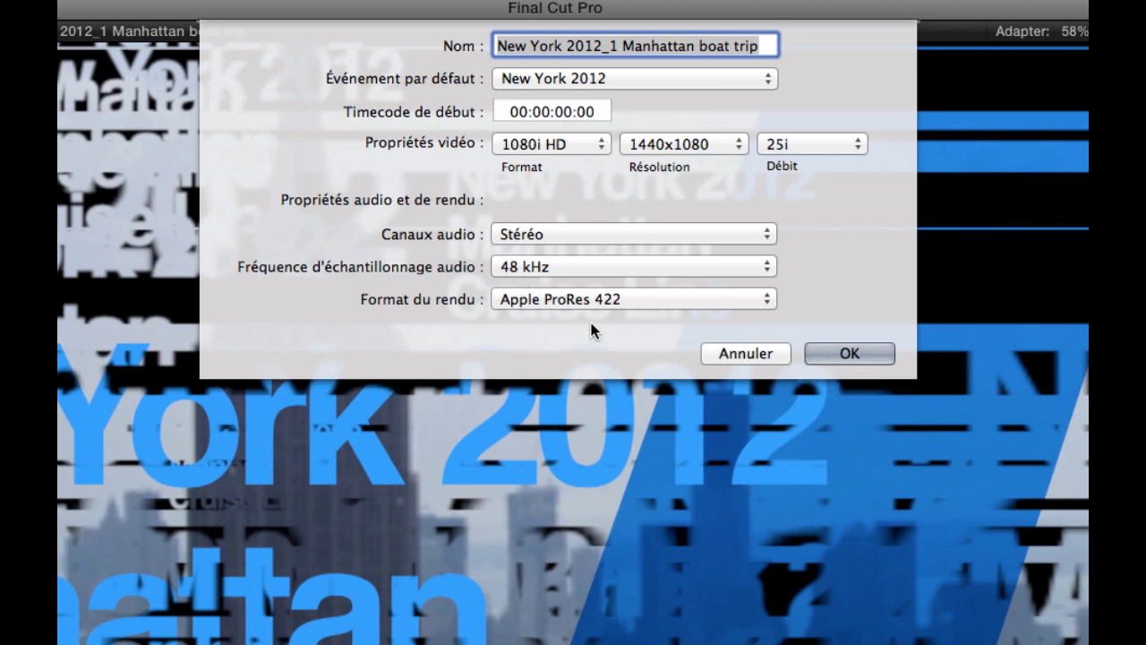
{"action": "left_click", "coordinate": [848, 357]}
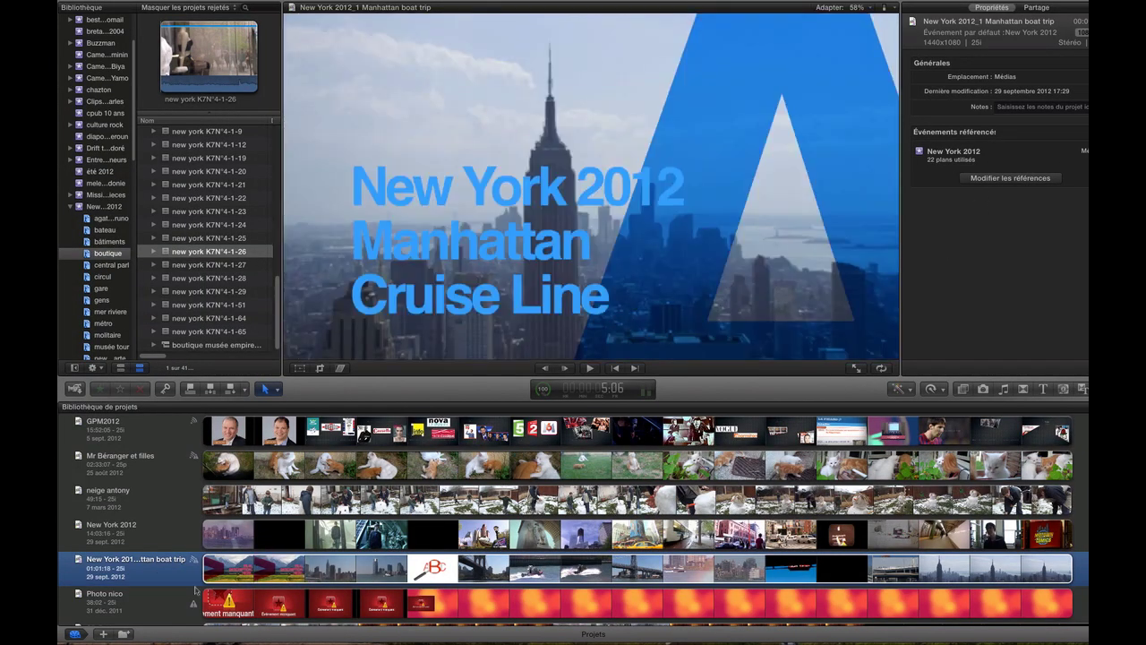
- Reopen the boat trip project and export its video and audio to the Desktop with the Réglages actifs video codec
{"action": "double_click", "coordinate": [129, 576]}
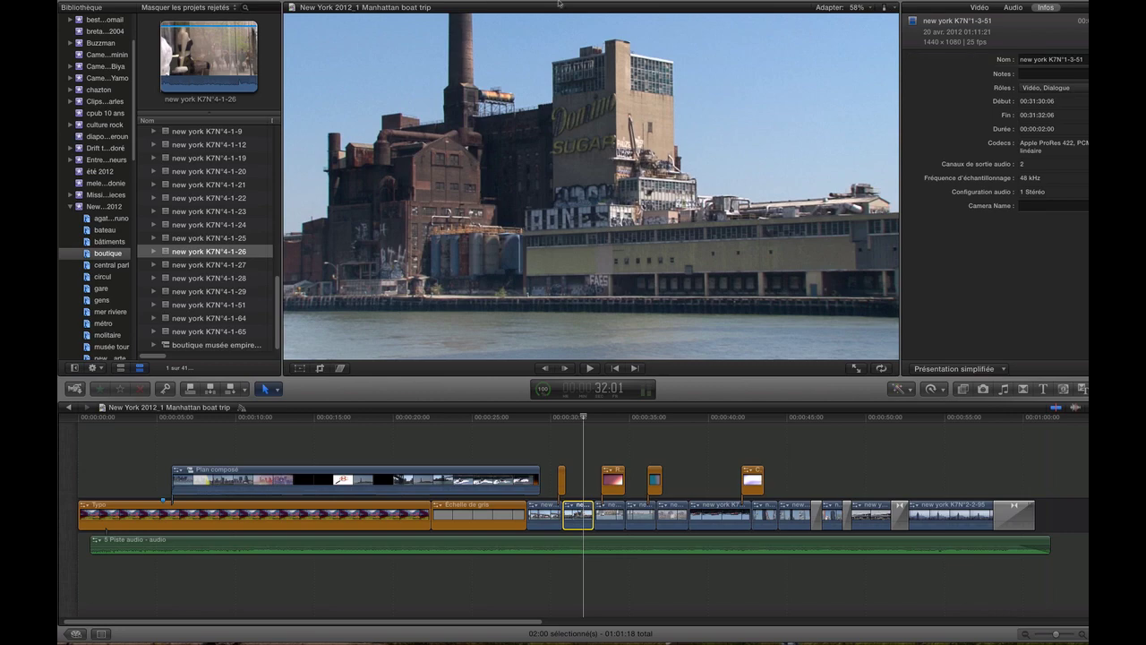
{"action": "left_click", "coordinate": [402, 4]}
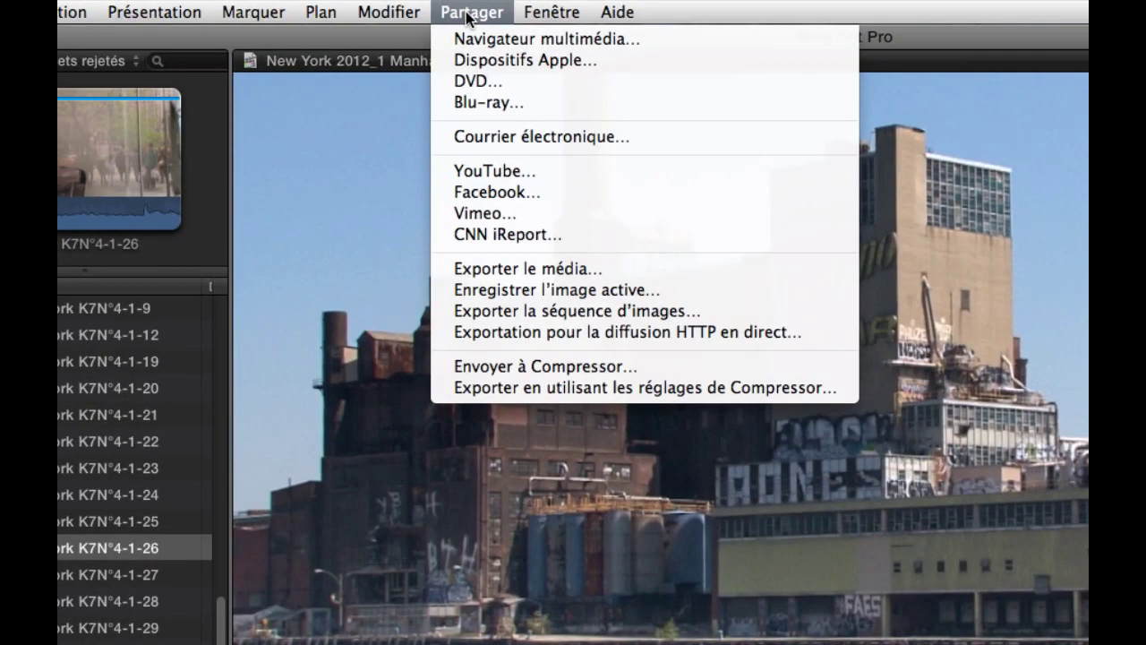
{"action": "left_click", "coordinate": [573, 263]}
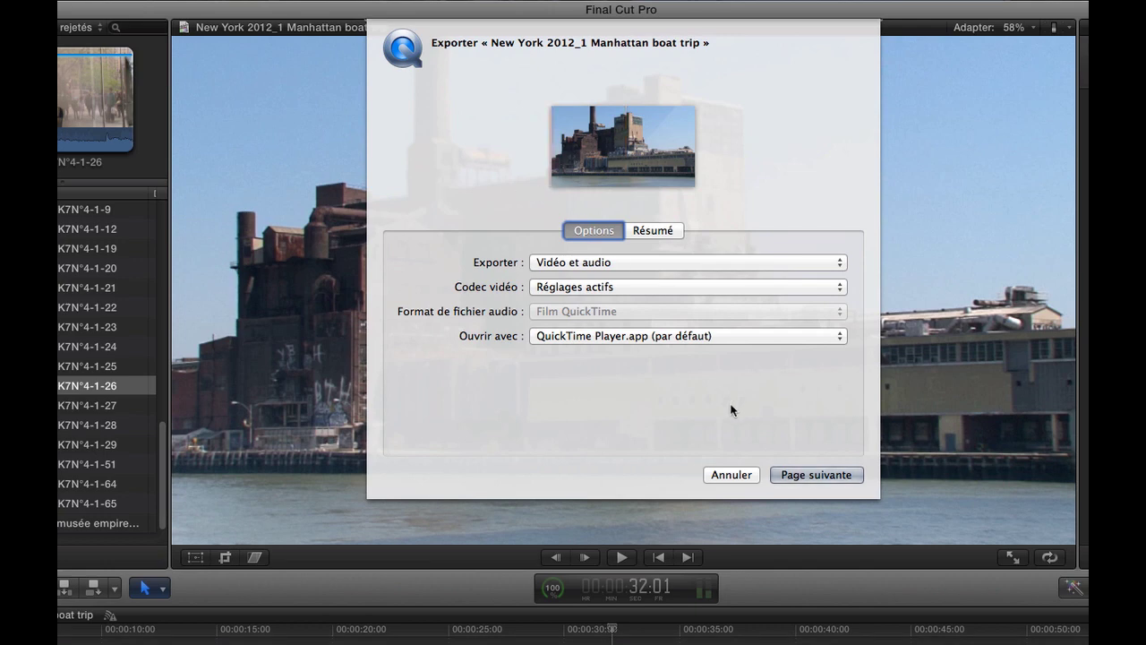
{"action": "left_click", "coordinate": [828, 476]}
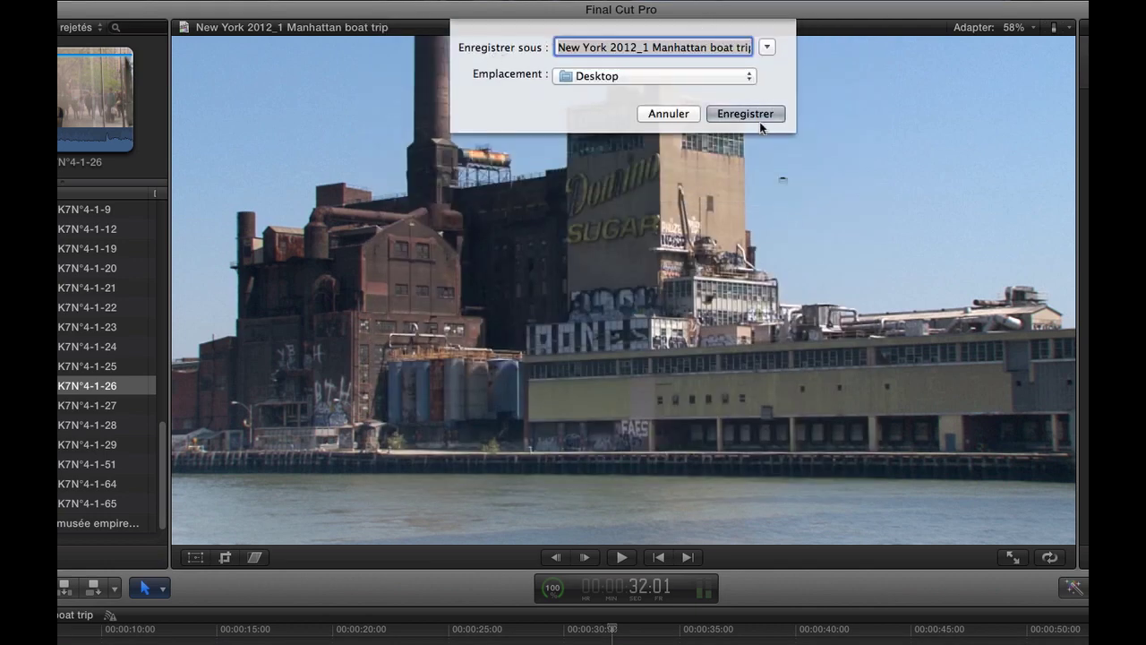
{"action": "left_click", "coordinate": [751, 114]}
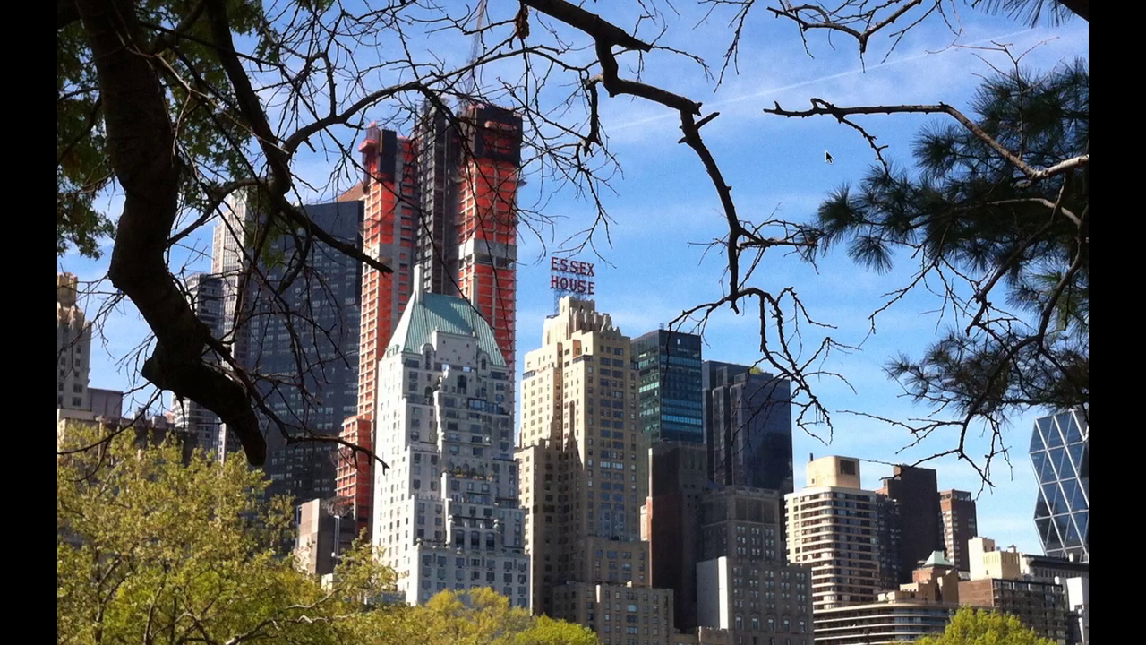
- Check the file information of the exported New York 2012_1 Manhattan boat trip.mov on the desktop and close it
{"action": "left_click_drag", "start_coordinate": [698, 323], "coordinate": [538, 208]}
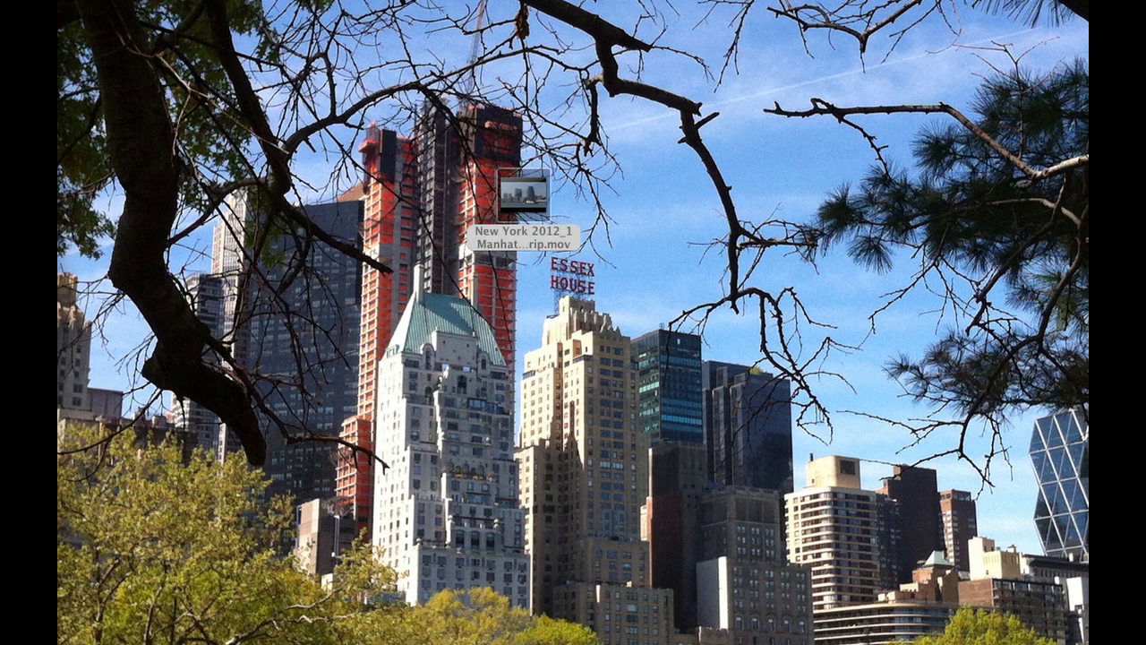
{"action": "key", "text": "super+i"}
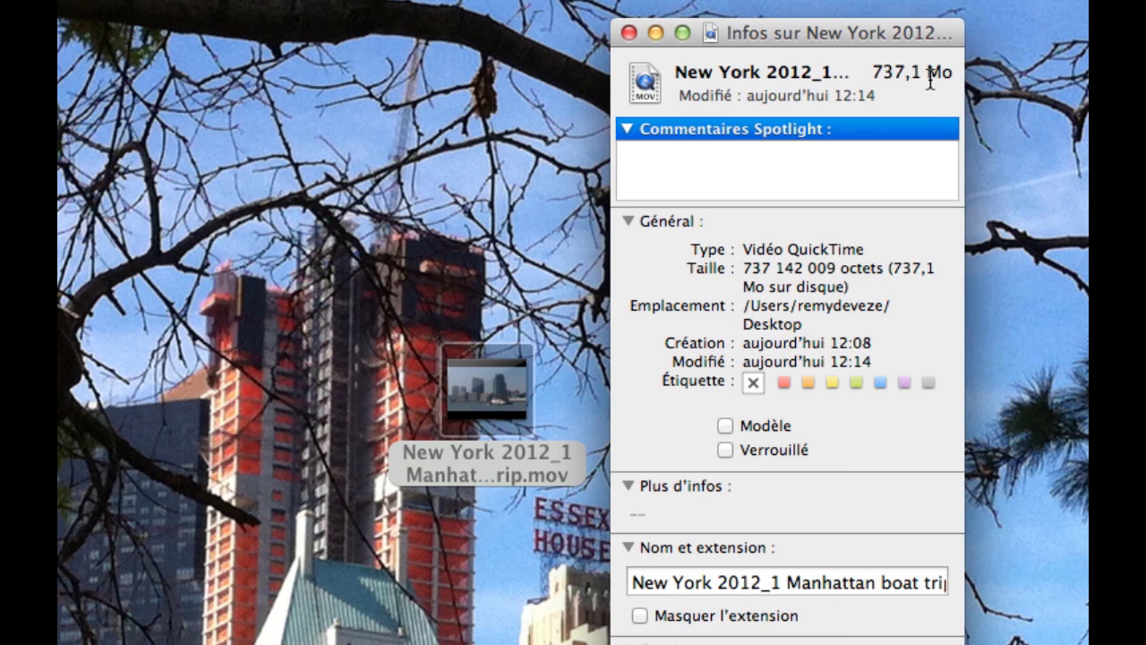
{"action": "left_click", "coordinate": [629, 33]}
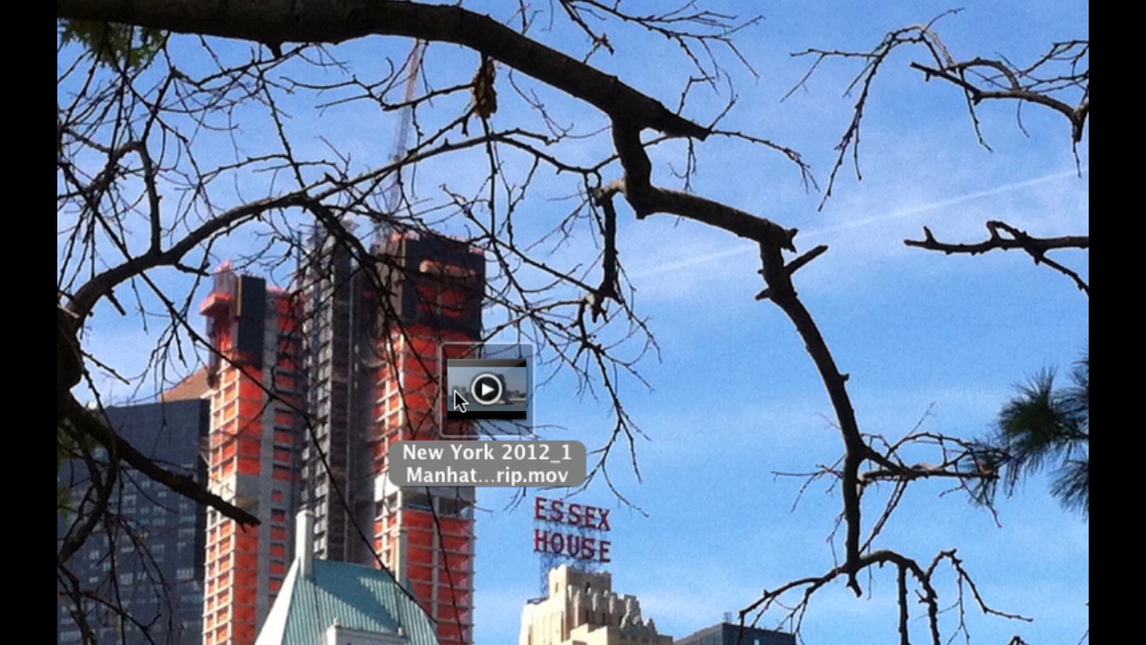
- Open the exported .mov file in QuickTime Player 7, start its playback and pause it
{"action": "left_click_drag", "start_coordinate": [454, 390], "coordinate": [827, 593]}
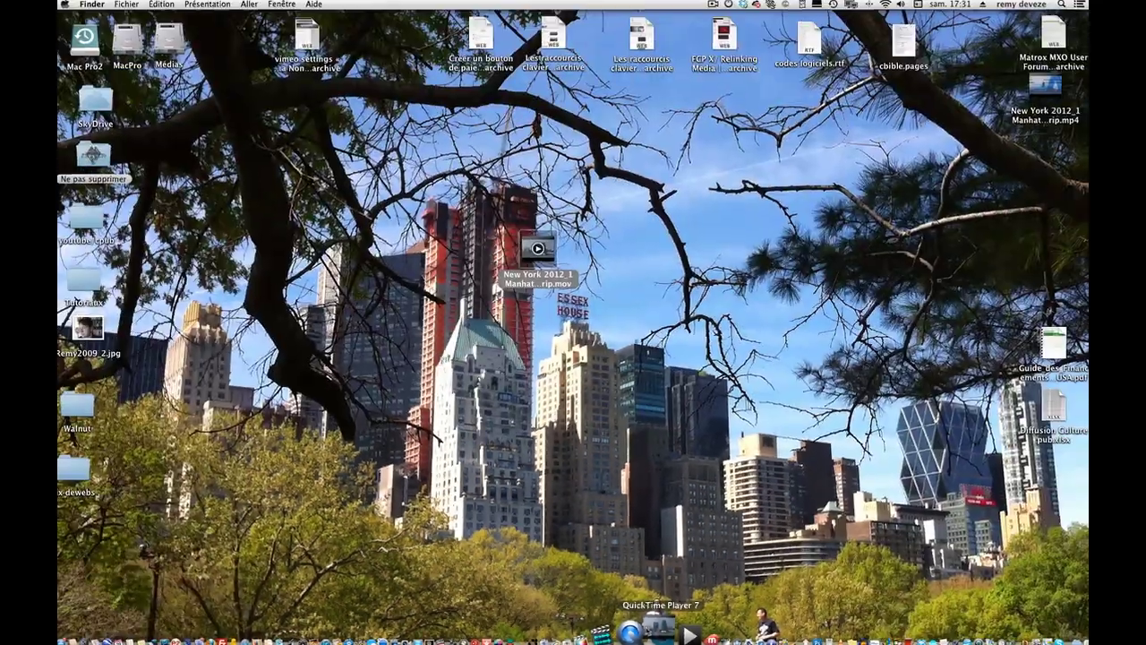
{"action": "left_click_drag", "start_coordinate": [660, 627], "coordinate": [660, 627]}
{"action": "left_click", "coordinate": [590, 551]}
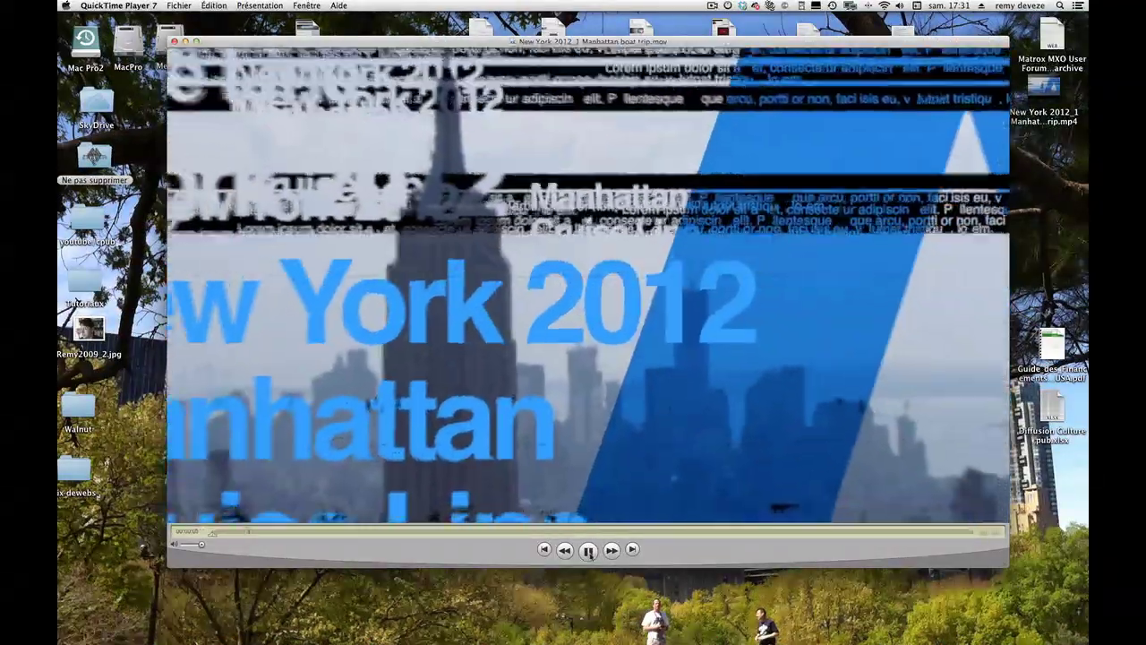
{"action": "left_click", "coordinate": [503, 295]}
- Show the movie at its actual size and play it to check the image quality
{"action": "left_click", "coordinate": [303, 6]}
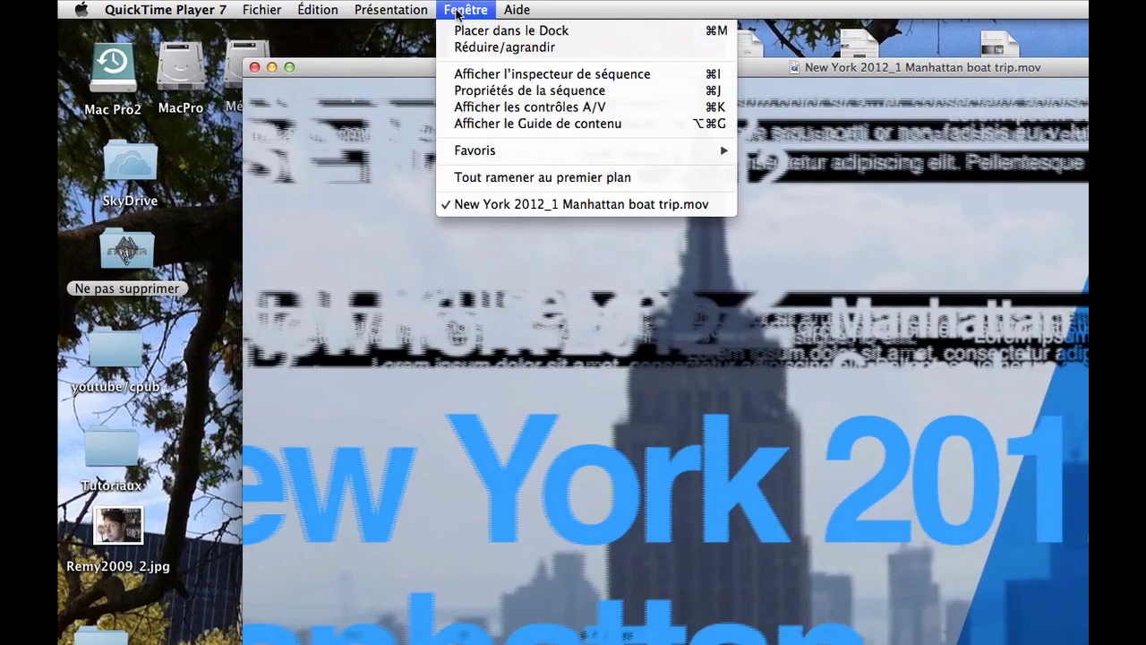
{"action": "mouse_move", "coordinate": [419, 12]}
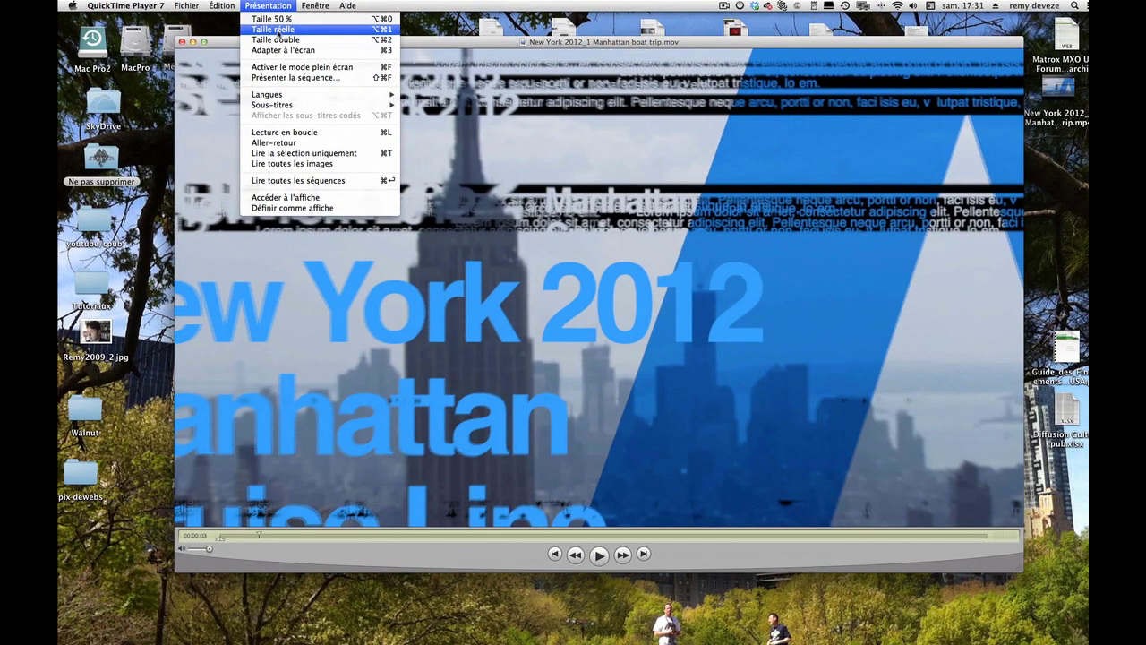
{"action": "left_click", "coordinate": [278, 40]}
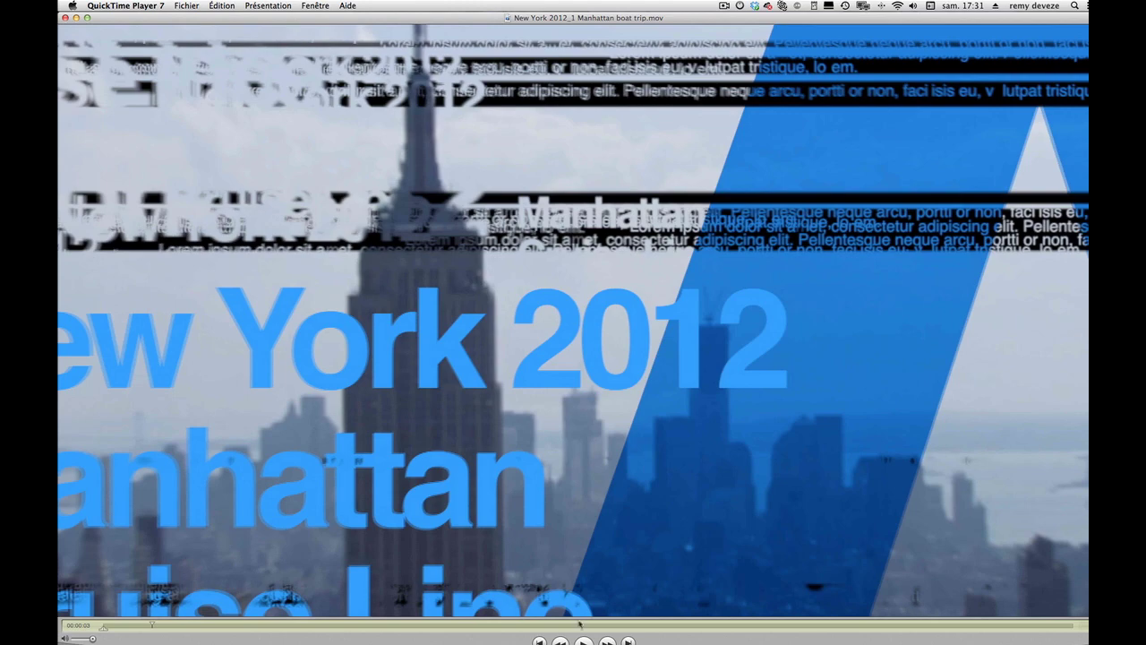
{"action": "left_click", "coordinate": [583, 641]}
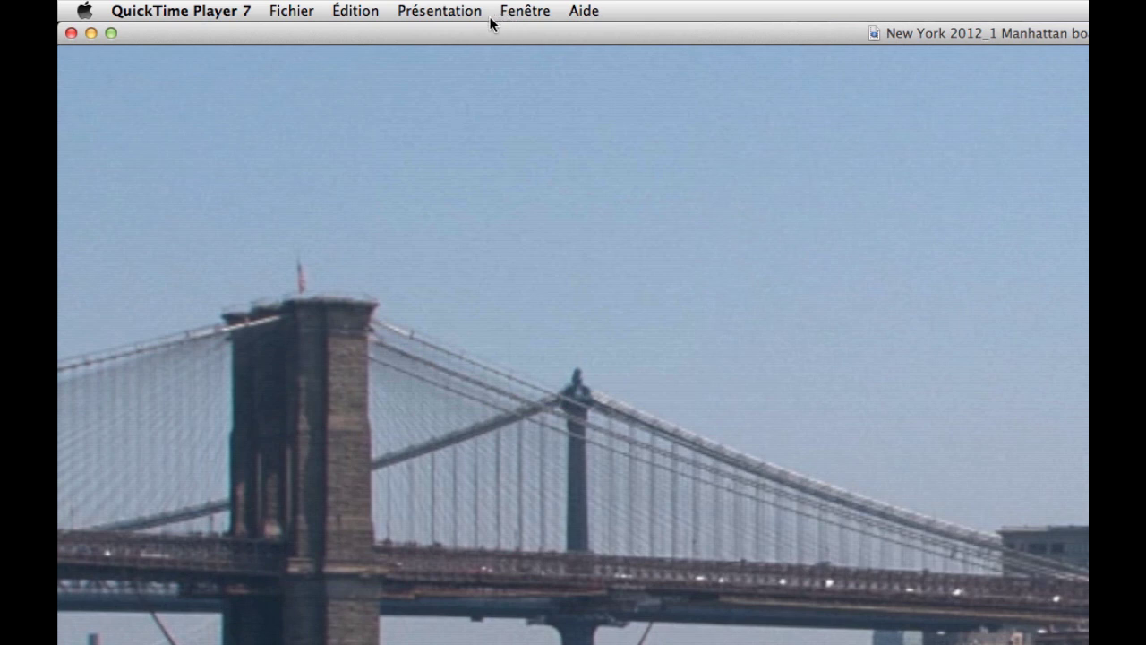
- Start exporting the movie and set the Desktop as the save location
{"action": "left_click", "coordinate": [187, 6]}
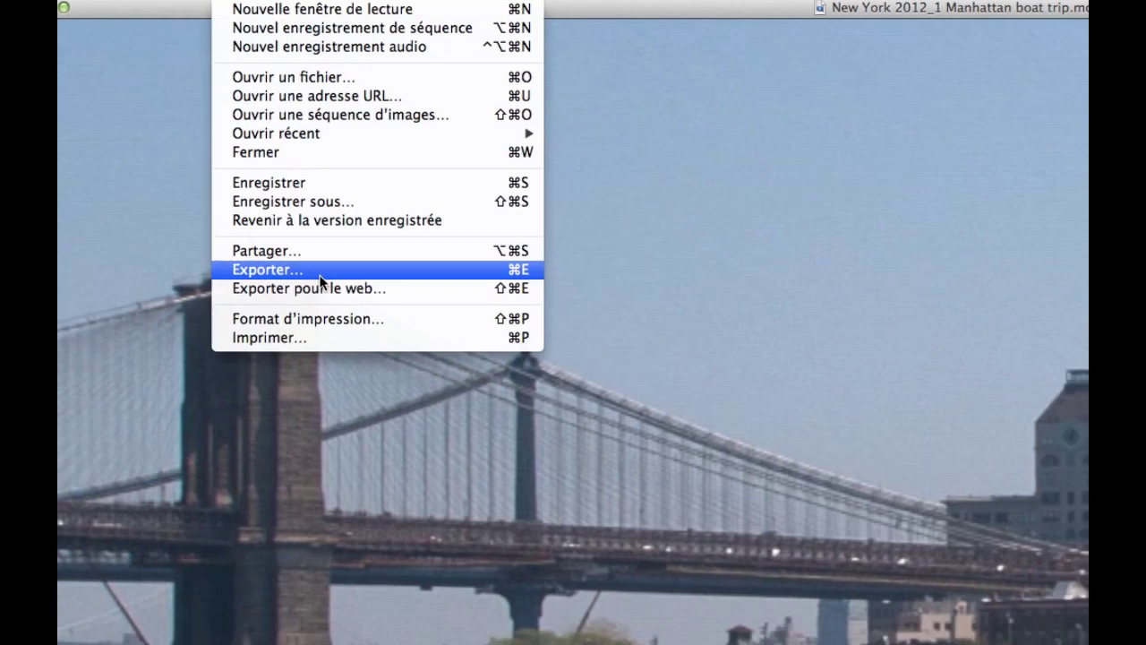
{"action": "left_click", "coordinate": [369, 303]}
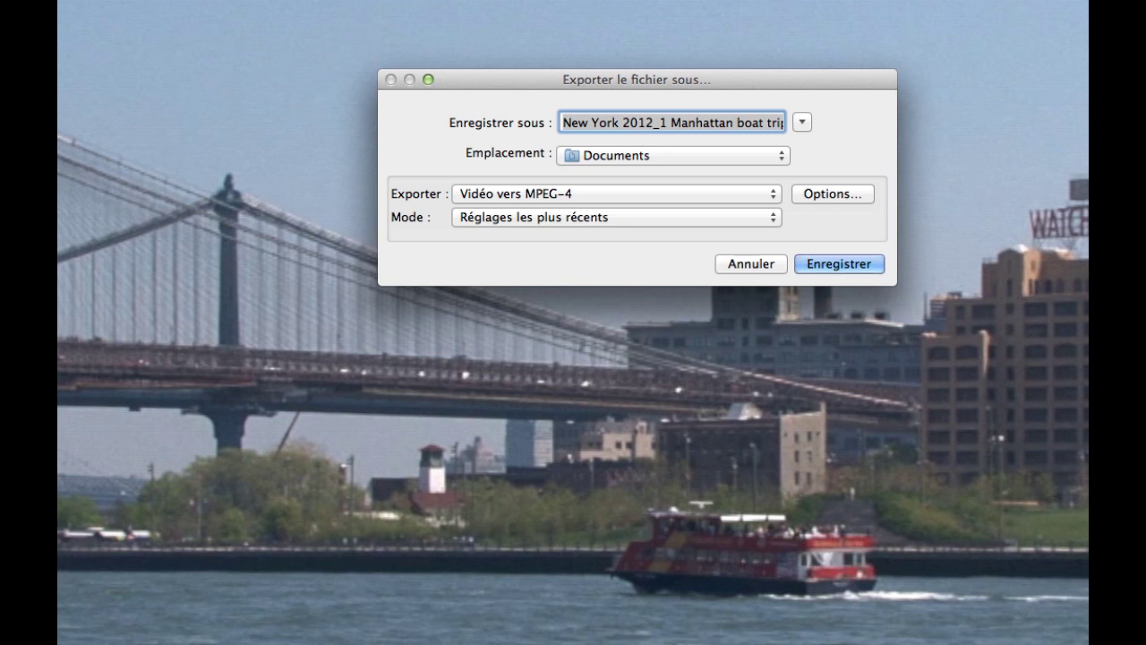
{"action": "left_click", "coordinate": [782, 159]}
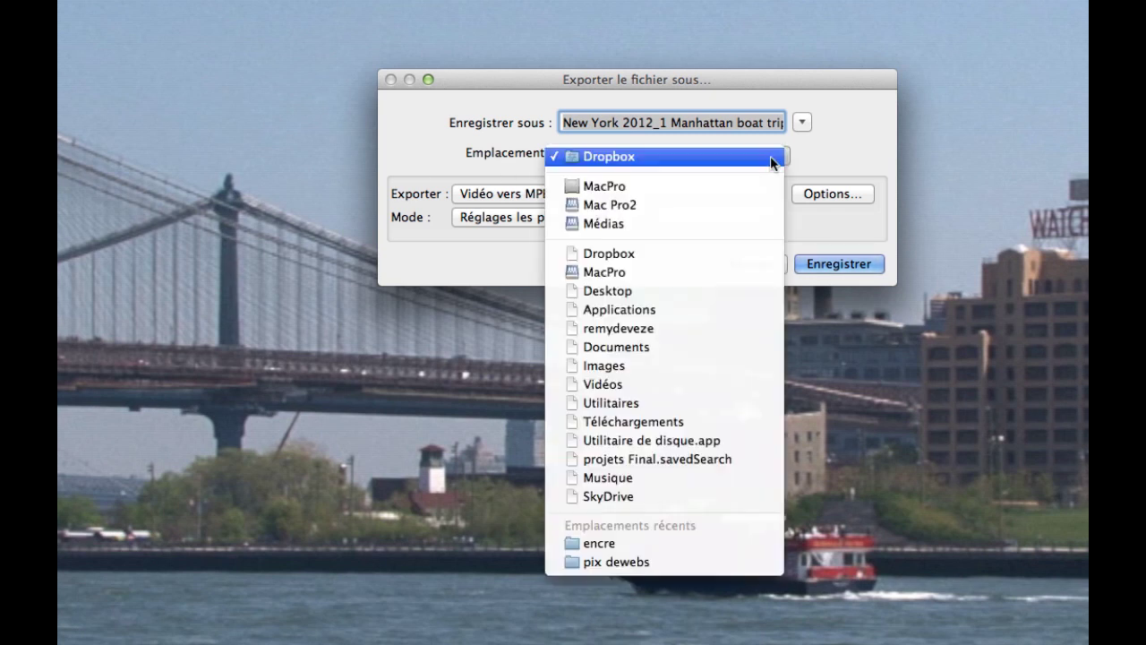
{"action": "left_click", "coordinate": [690, 294]}
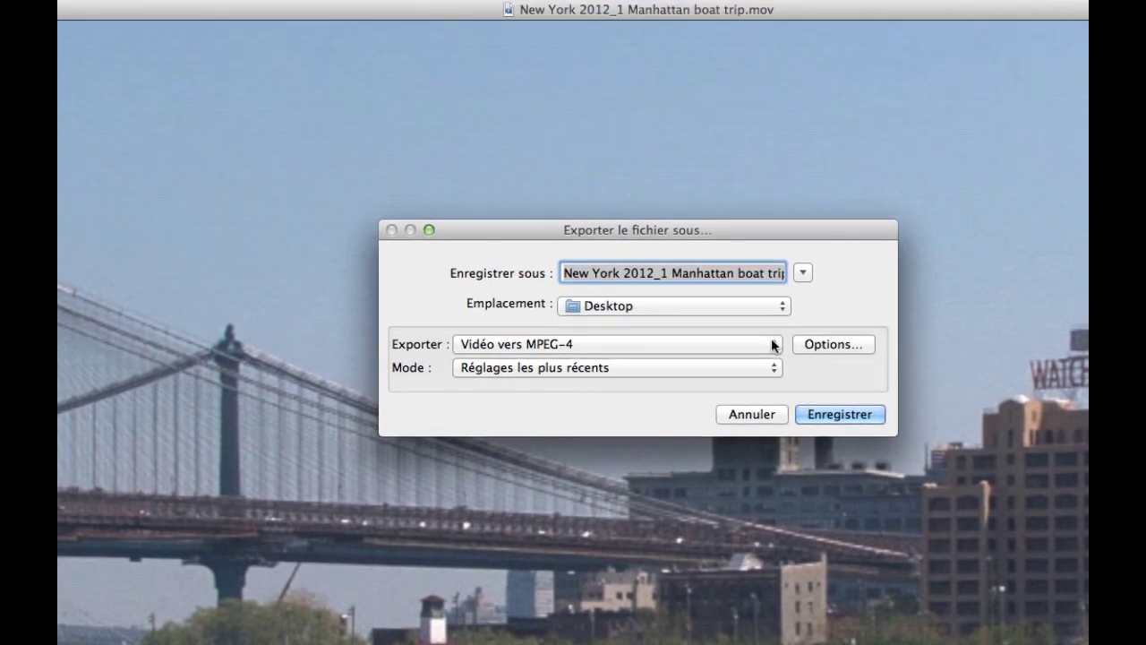
- Keep Vidéo vers MPEG-4 as the export format and set the mode to Réseau local / Intranet
{"action": "left_click", "coordinate": [768, 194]}
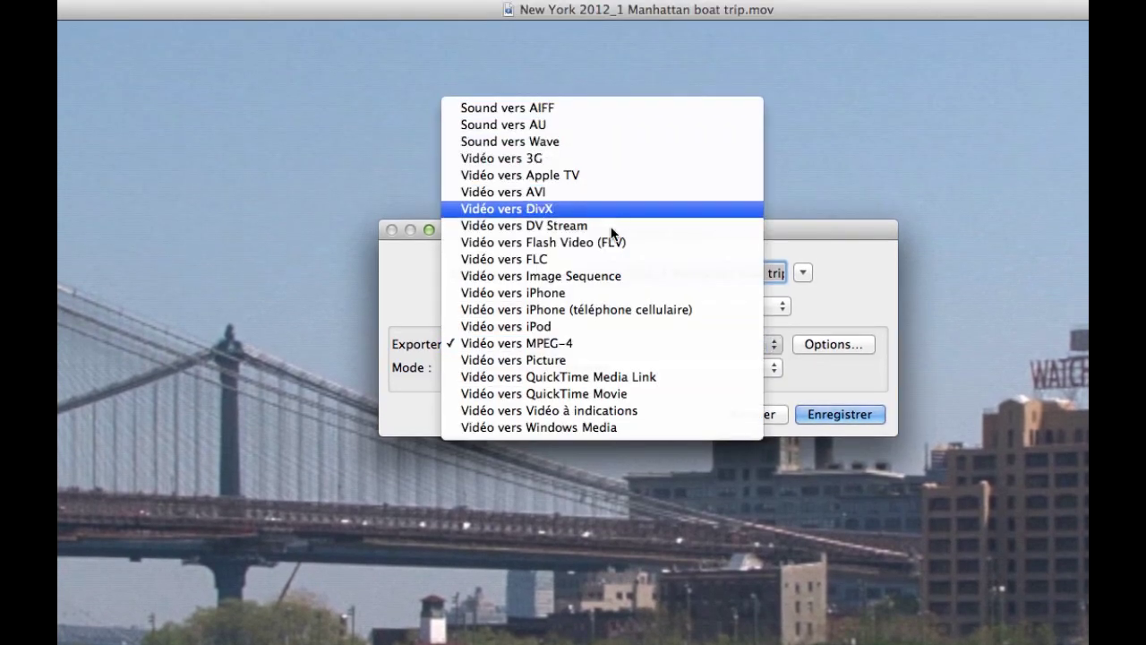
{"action": "left_click", "coordinate": [561, 346]}
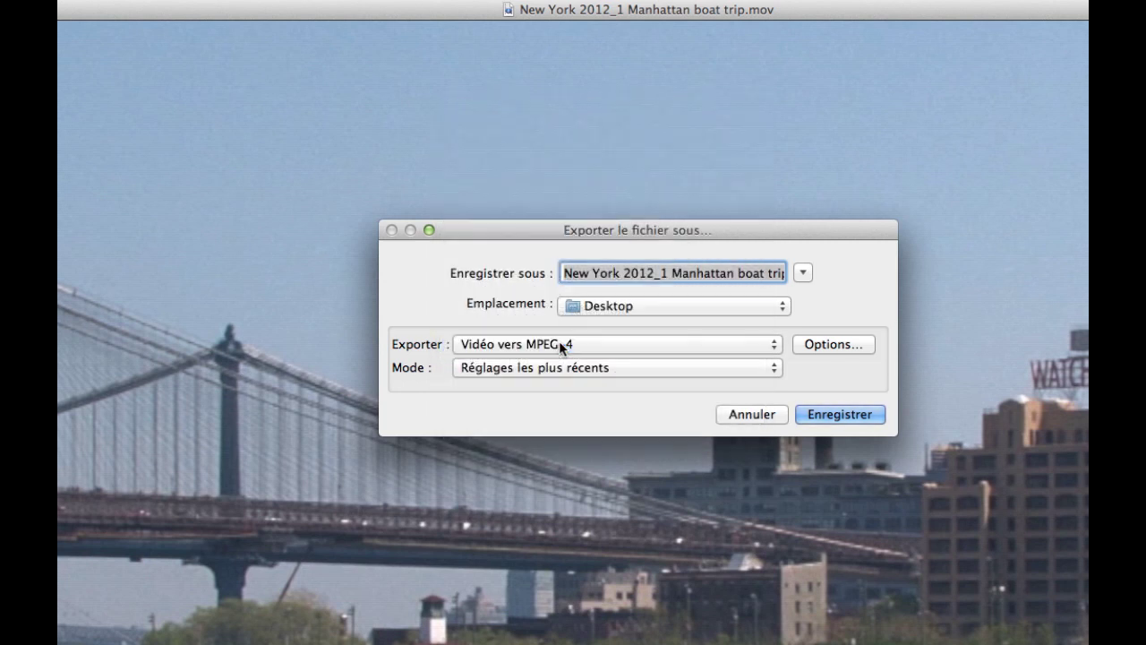
{"action": "left_click", "coordinate": [758, 368]}
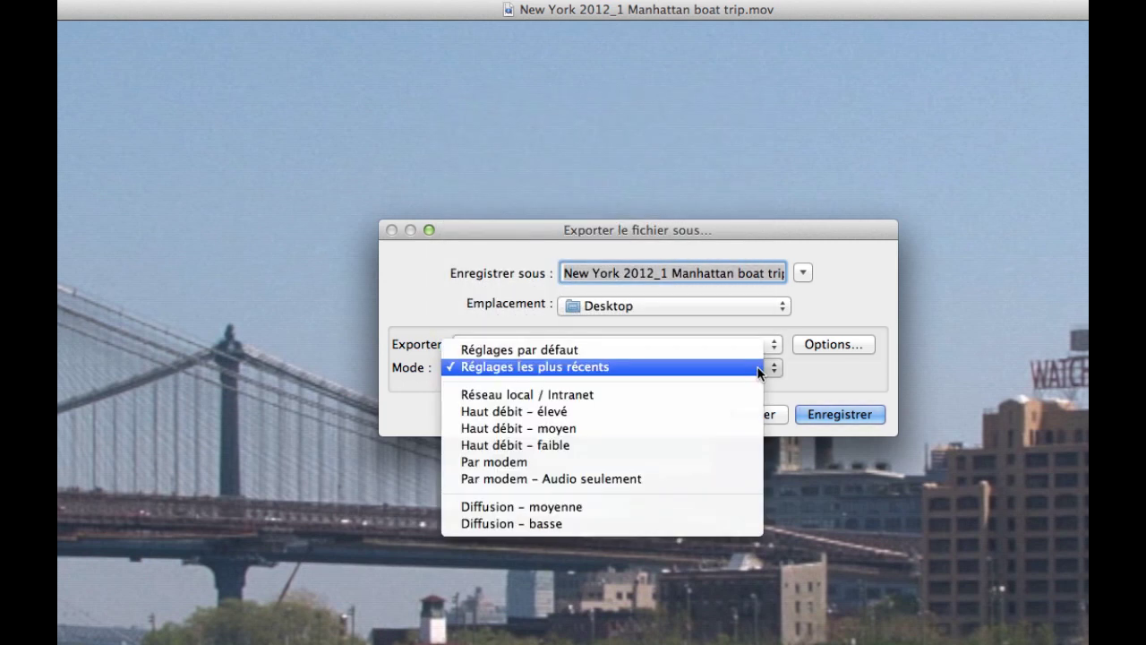
{"action": "left_click", "coordinate": [566, 396]}
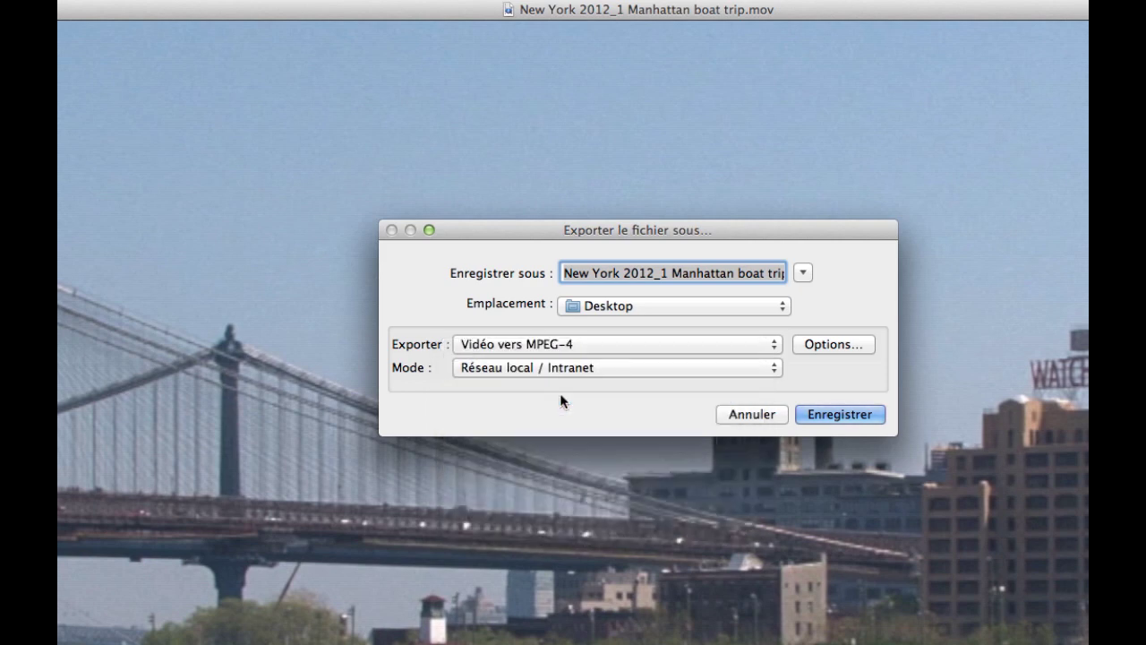
- In the MPEG-4 export options, keep H.264 as the video format and set the image size to 1920 x 1080 HD
{"action": "left_click", "coordinate": [832, 346]}
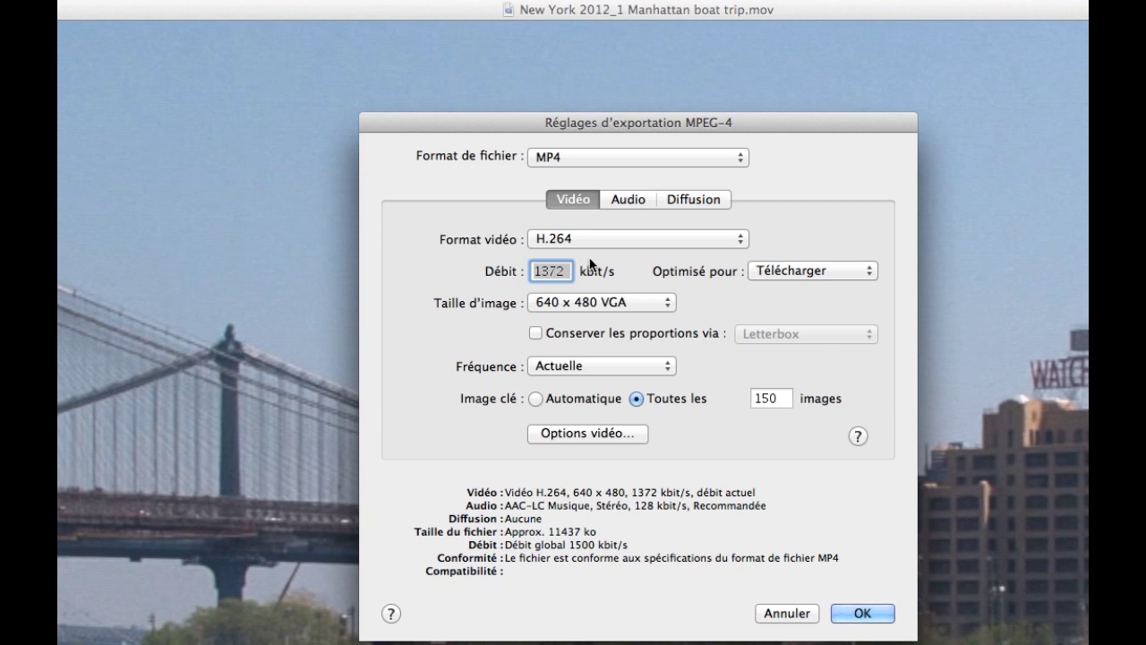
{"action": "left_click", "coordinate": [730, 236]}
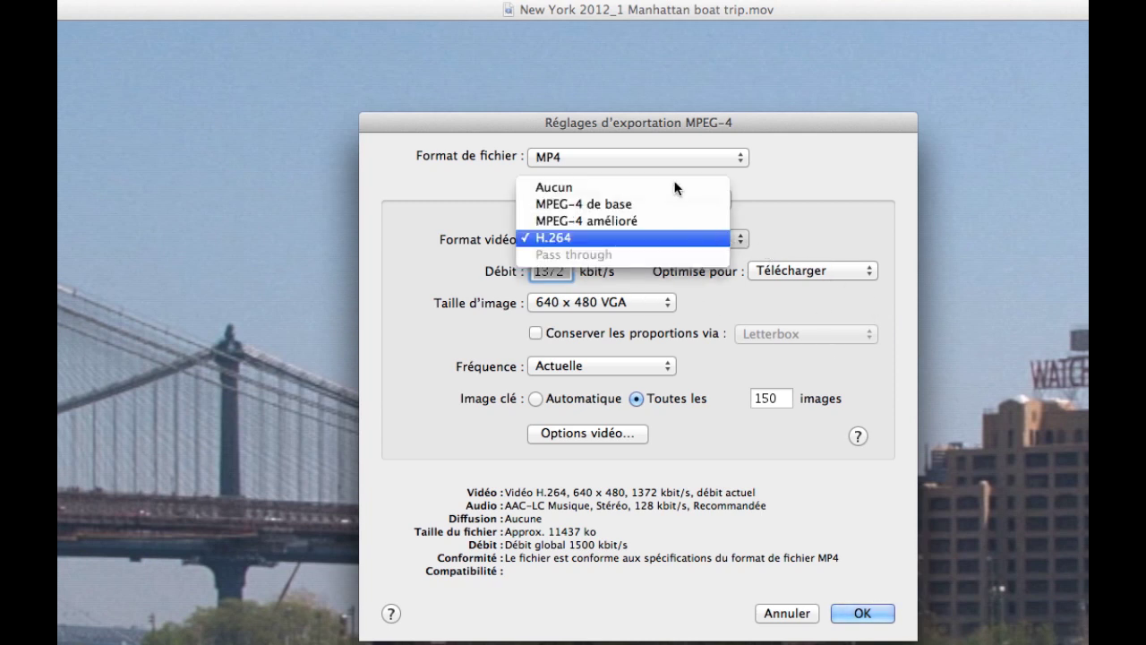
{"action": "left_click", "coordinate": [637, 240]}
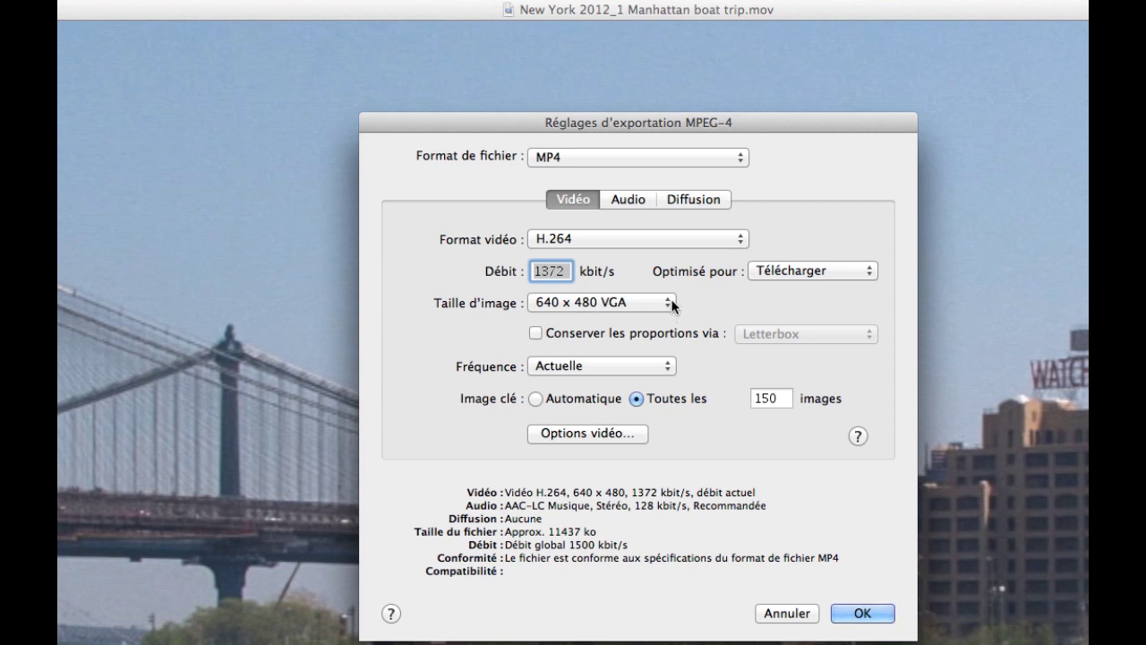
{"action": "left_click", "coordinate": [602, 303]}
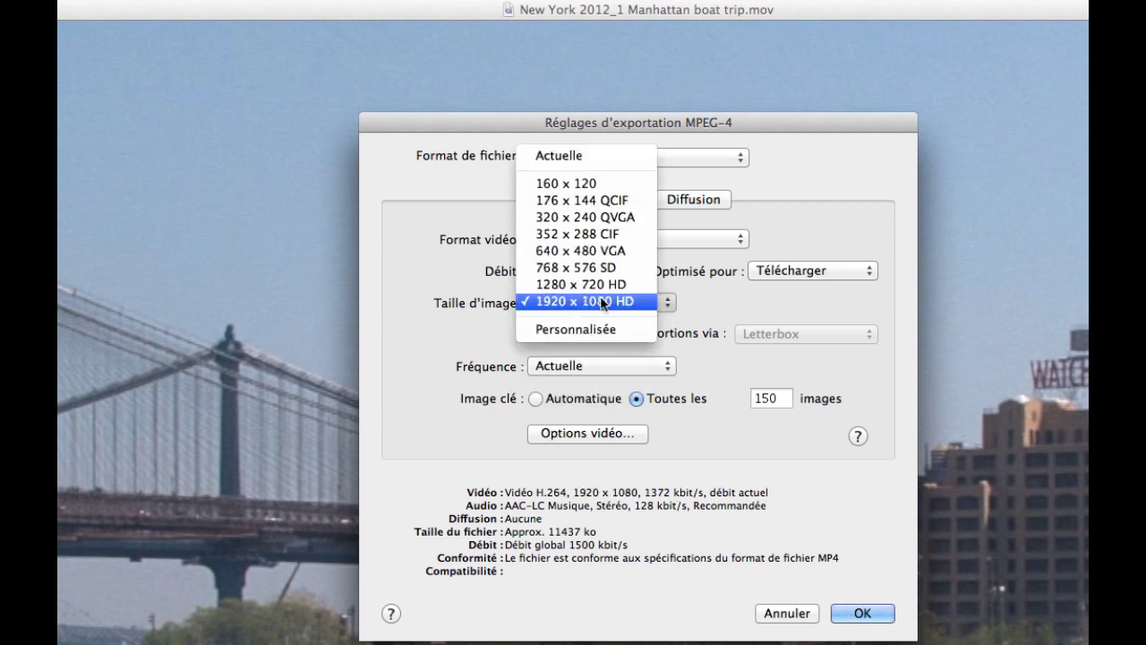
{"action": "left_click", "coordinate": [573, 302]}
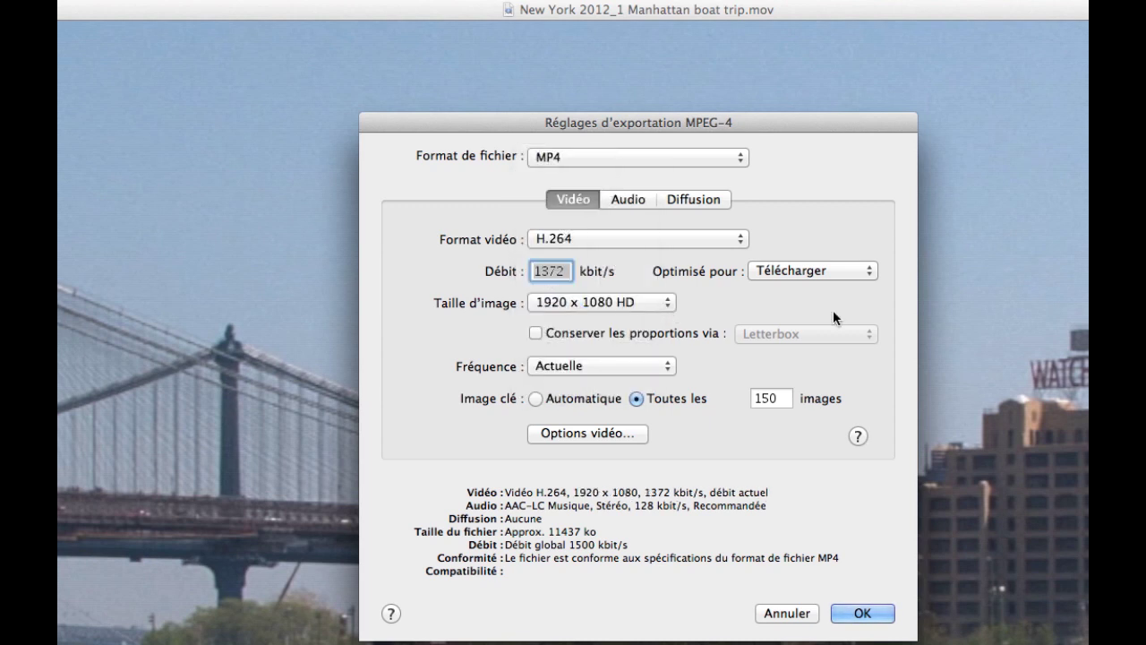
- Keep the export optimised for Télécharger and set the video data rate to 9000 kbit/s
{"action": "left_click", "coordinate": [835, 268]}
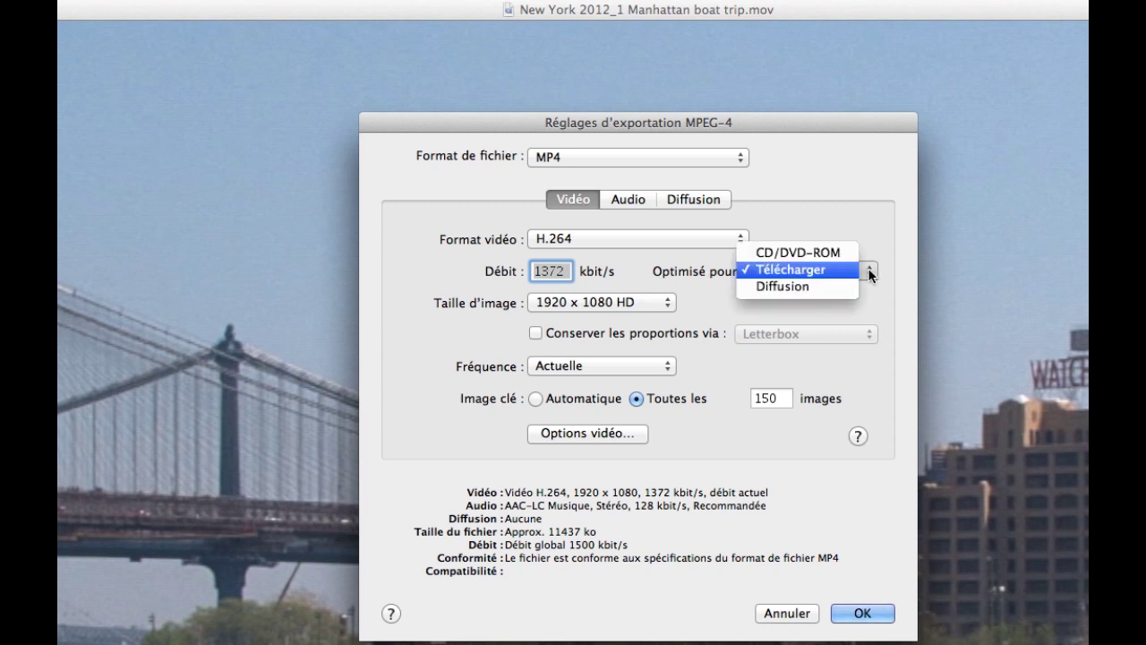
{"action": "left_click", "coordinate": [809, 270]}
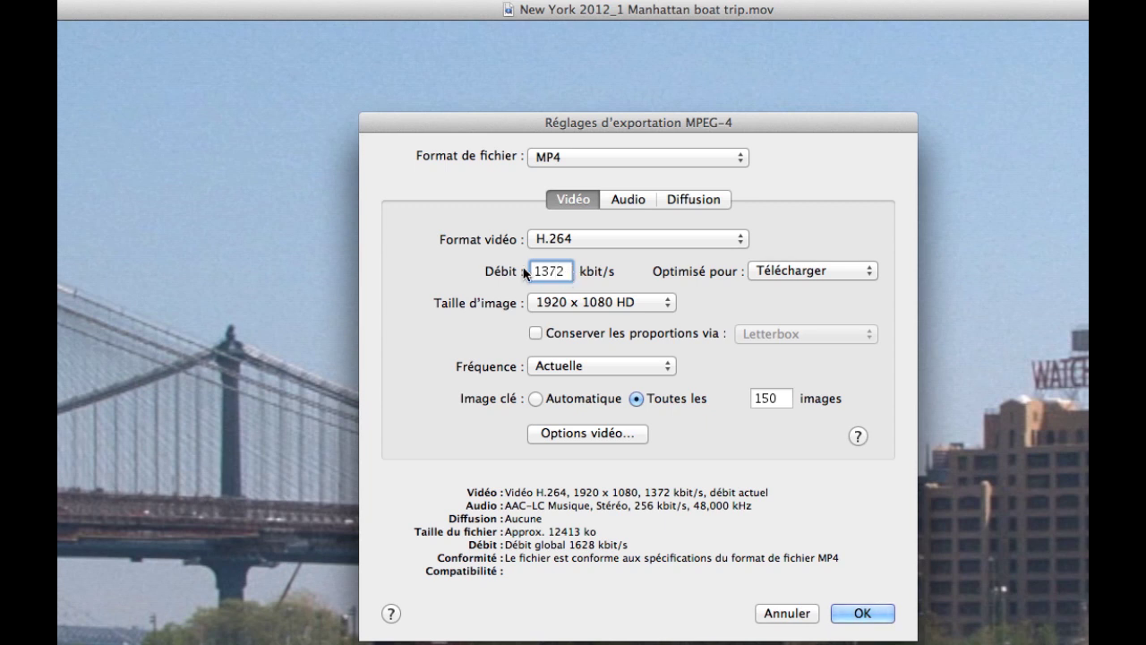
{"action": "double_click", "coordinate": [556, 275]}
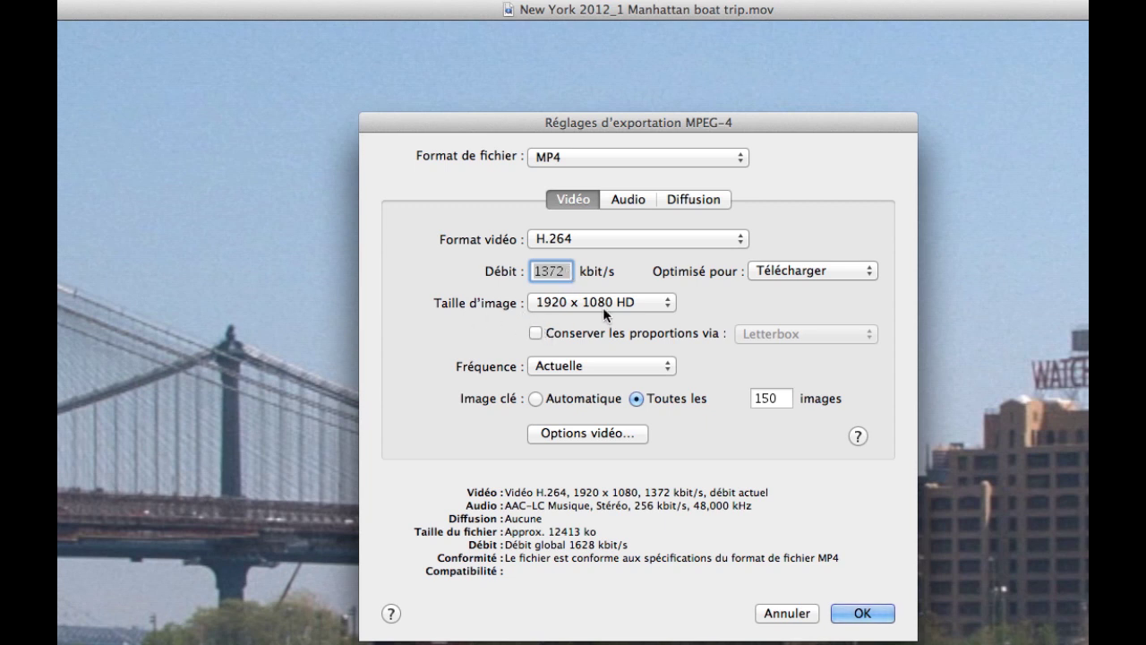
{"action": "type", "text": "9000"}
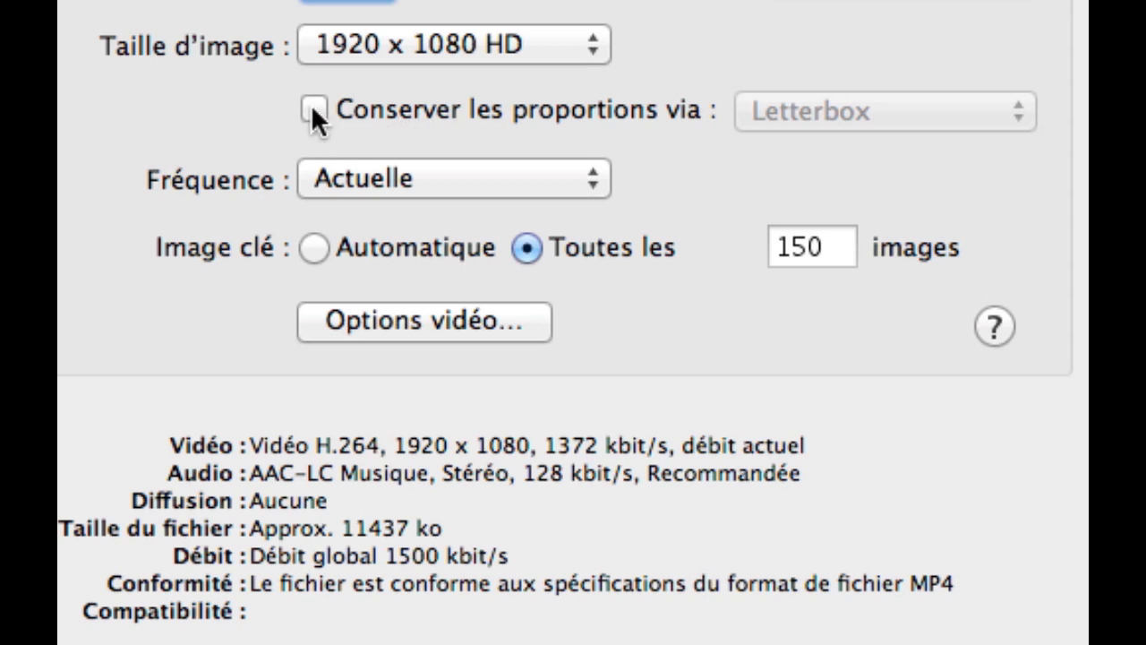
- Try the 320 x 240 QVGA image size with proportions preserved via Letterbox, and restore 1920 x 1080 HD without it
{"action": "left_click", "coordinate": [572, 45]}
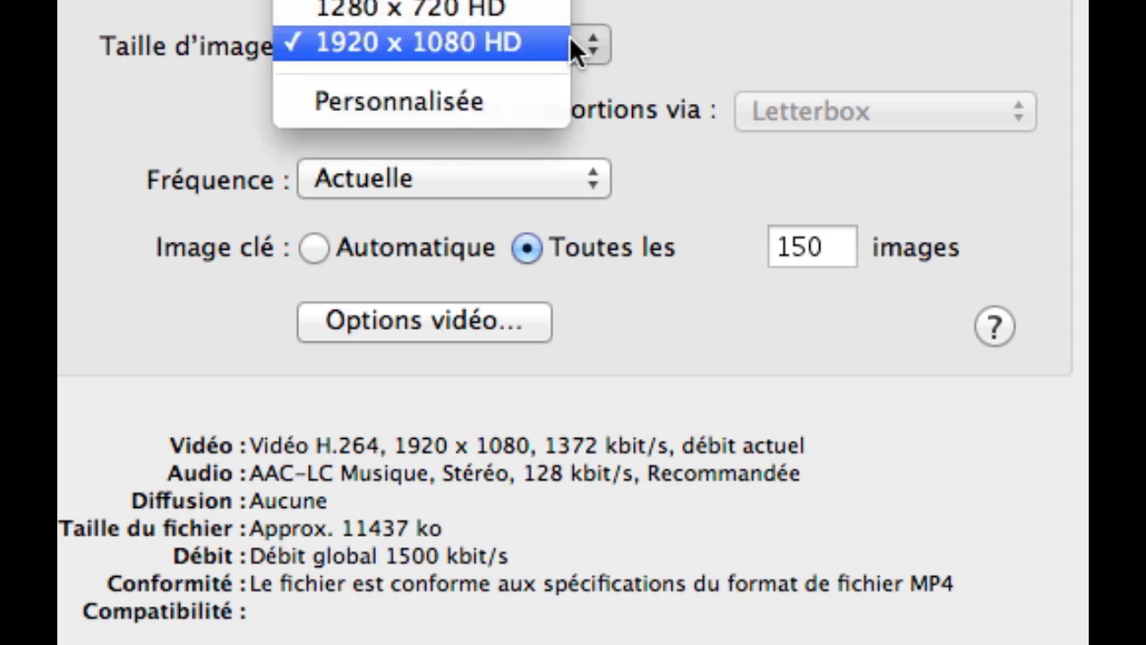
{"action": "left_click", "coordinate": [537, 43]}
{"action": "left_click", "coordinate": [523, 1]}
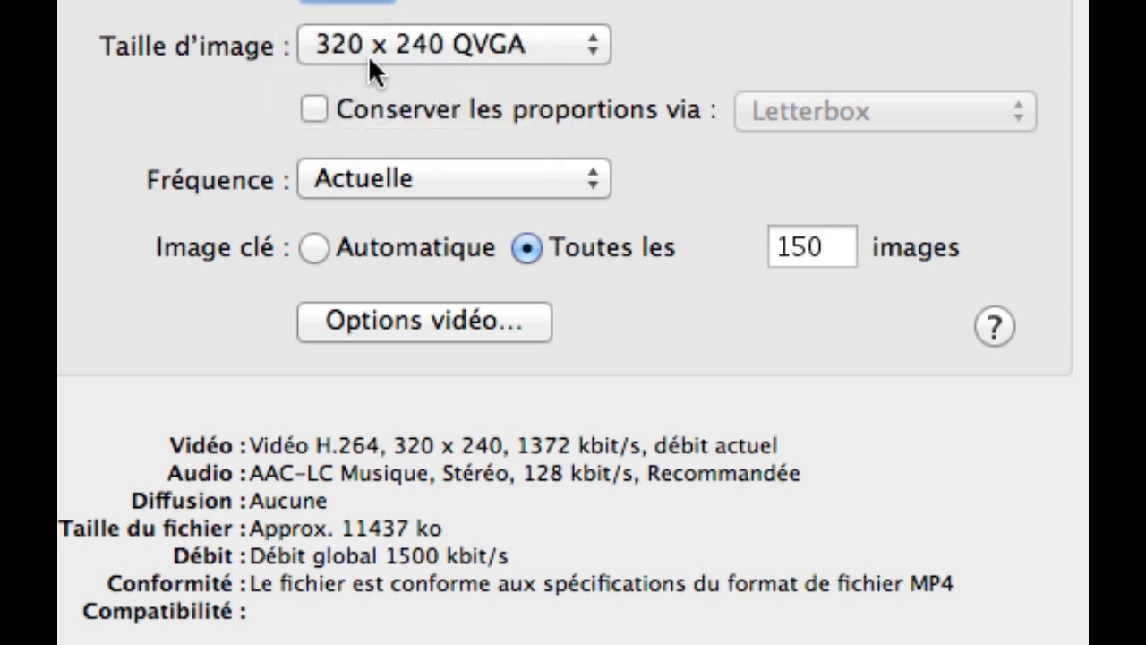
{"action": "left_click", "coordinate": [314, 108]}
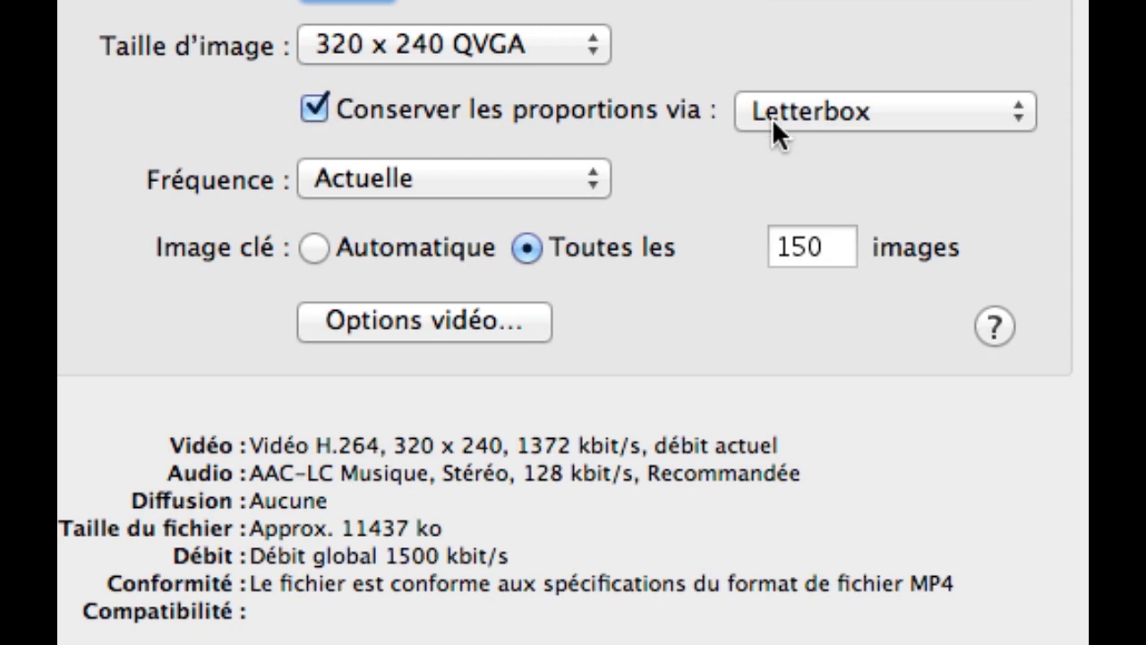
{"action": "left_click", "coordinate": [317, 105]}
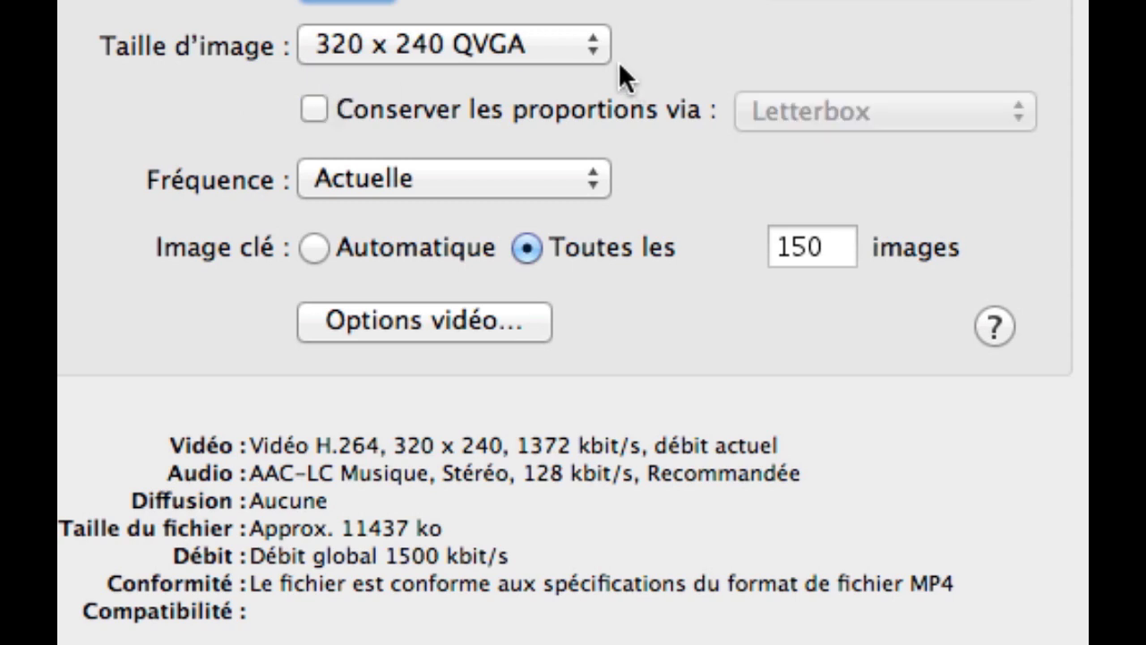
{"action": "left_click", "coordinate": [583, 42]}
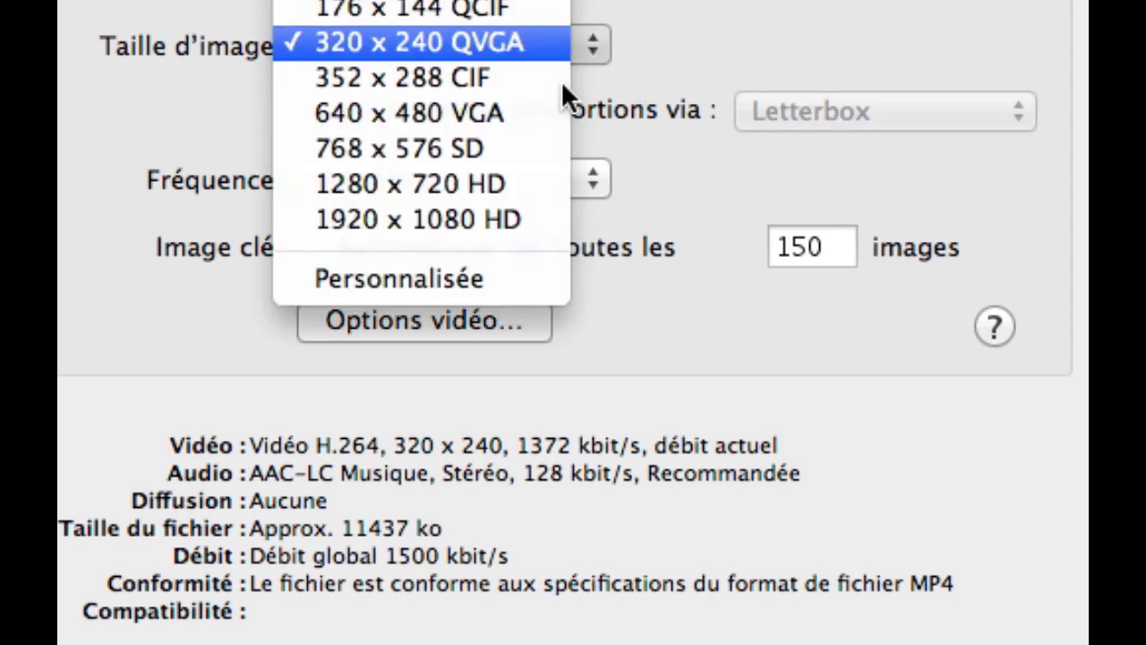
{"action": "left_click", "coordinate": [425, 230]}
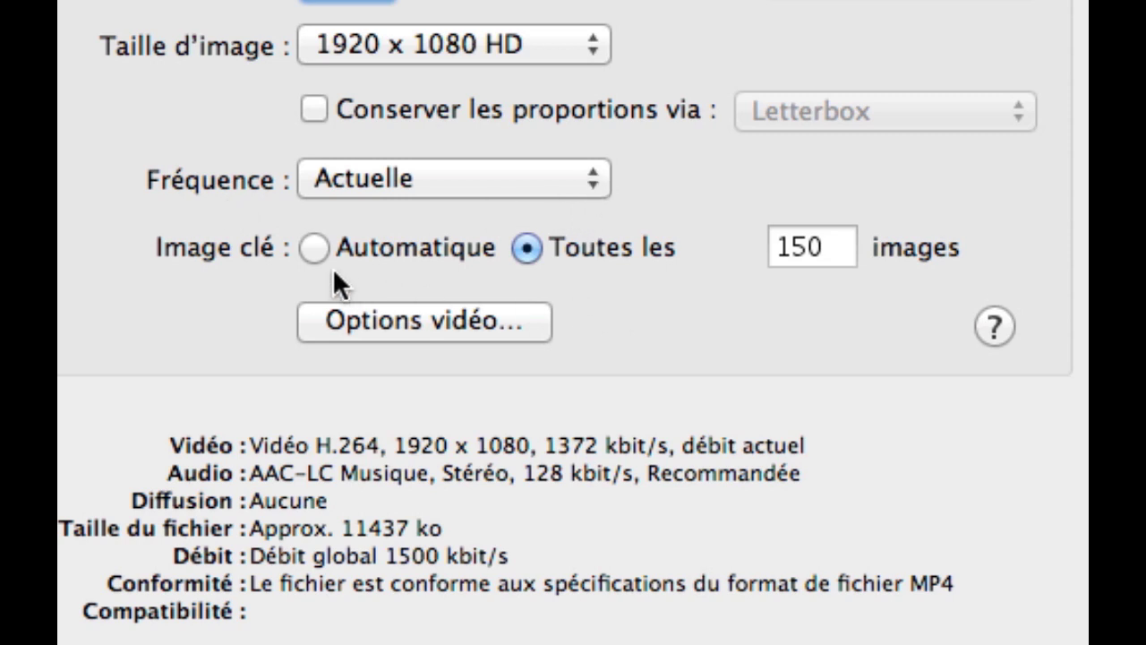
- Keep the H.264 video options at the Principal profile and Qualité optimale (passes multiples) encoding
{"action": "left_click", "coordinate": [457, 311]}
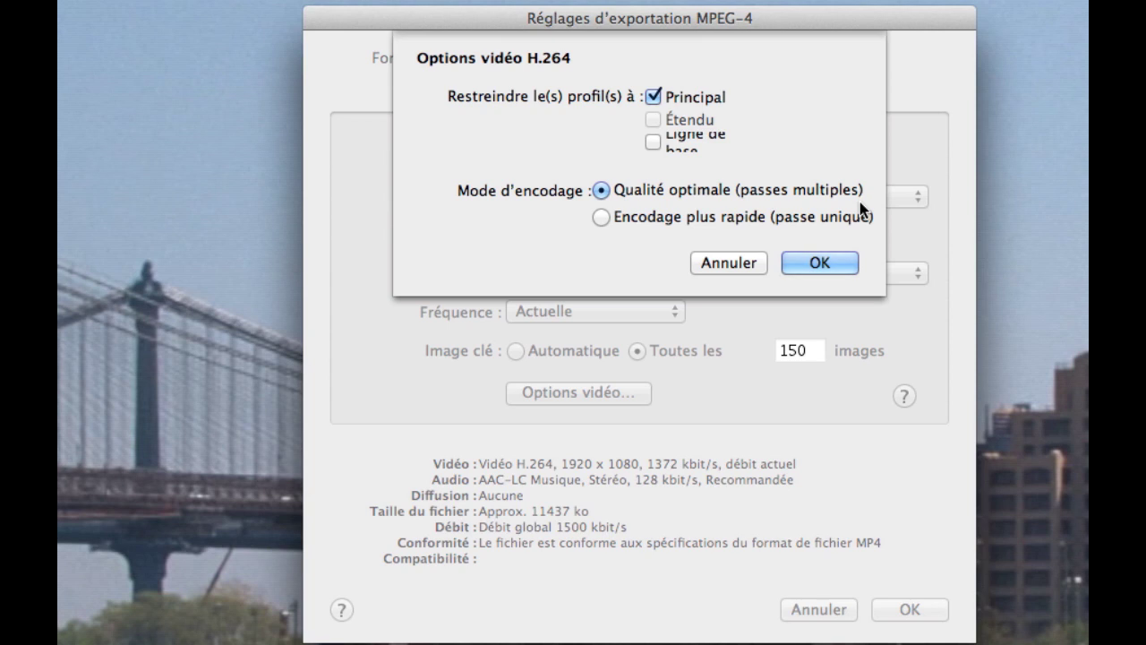
{"action": "left_click", "coordinate": [795, 265]}
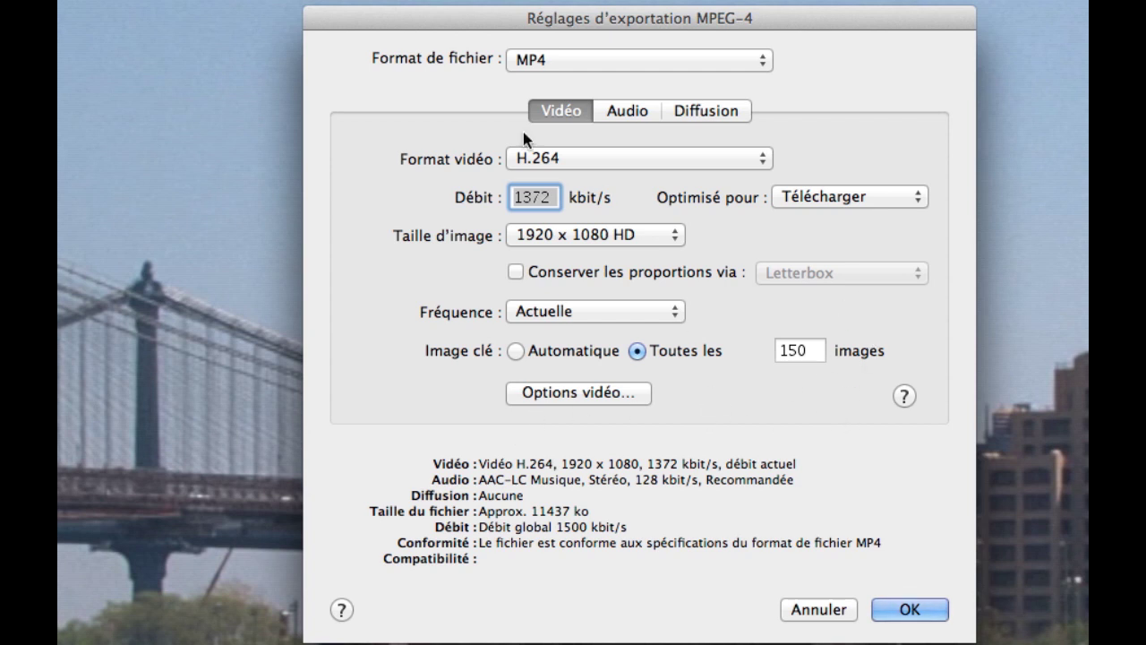
- In the audio settings, keep the AAC-LC (Musique) format and set the data rate to 256 kbit
{"action": "left_click", "coordinate": [637, 112]}
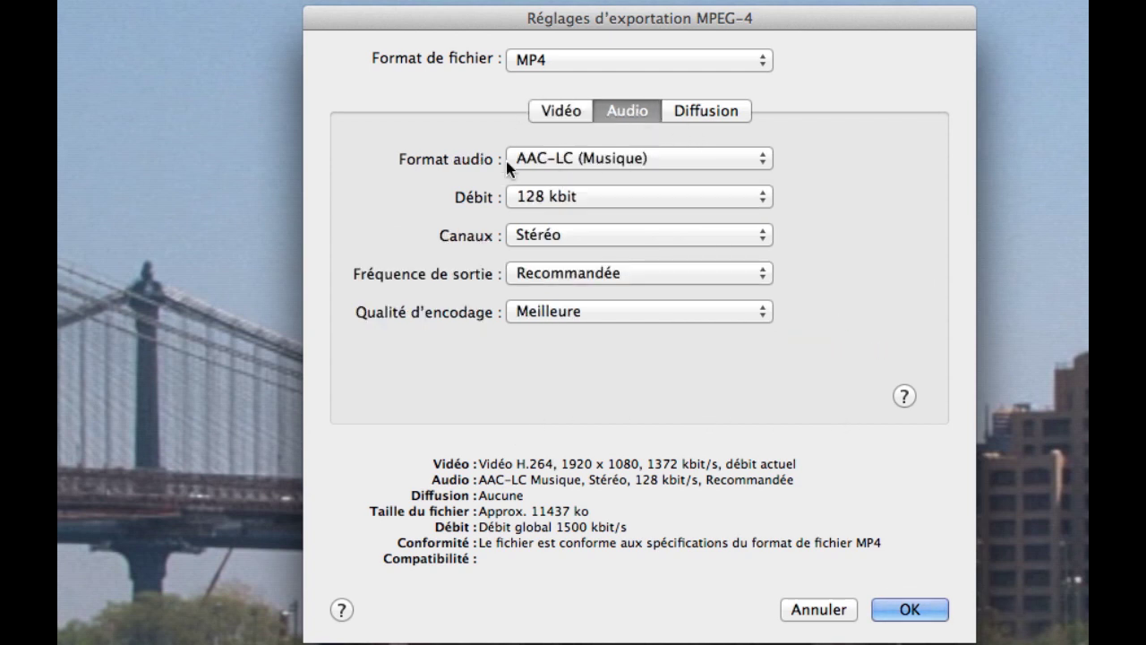
{"action": "left_click", "coordinate": [561, 159]}
{"action": "left_click", "coordinate": [662, 202]}
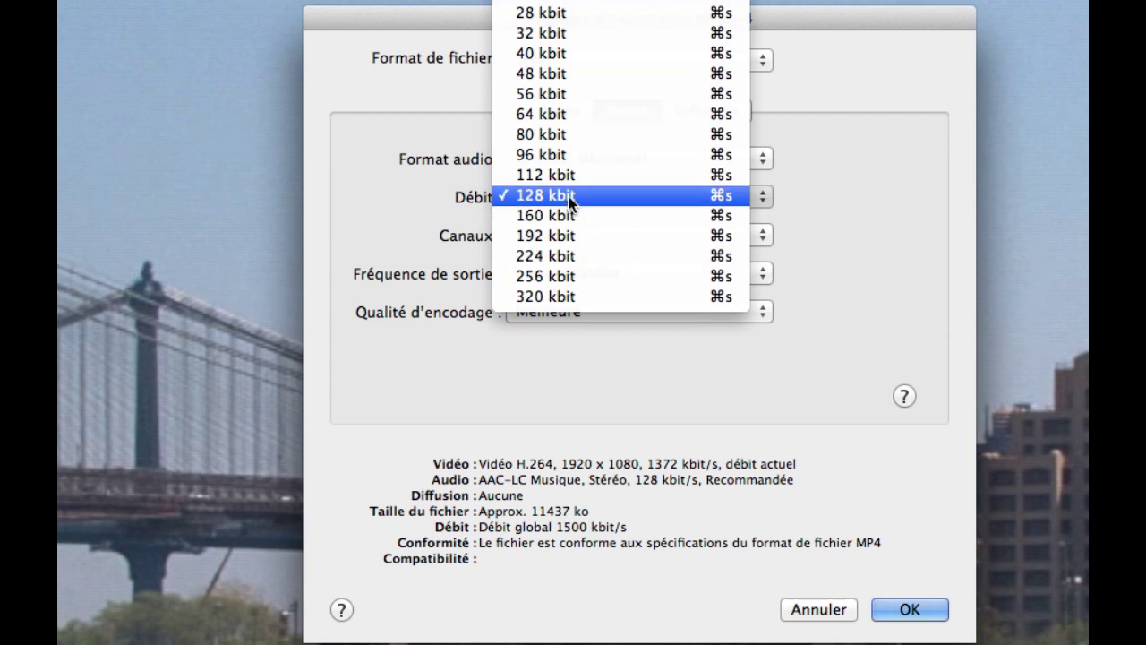
{"action": "left_click", "coordinate": [537, 276]}
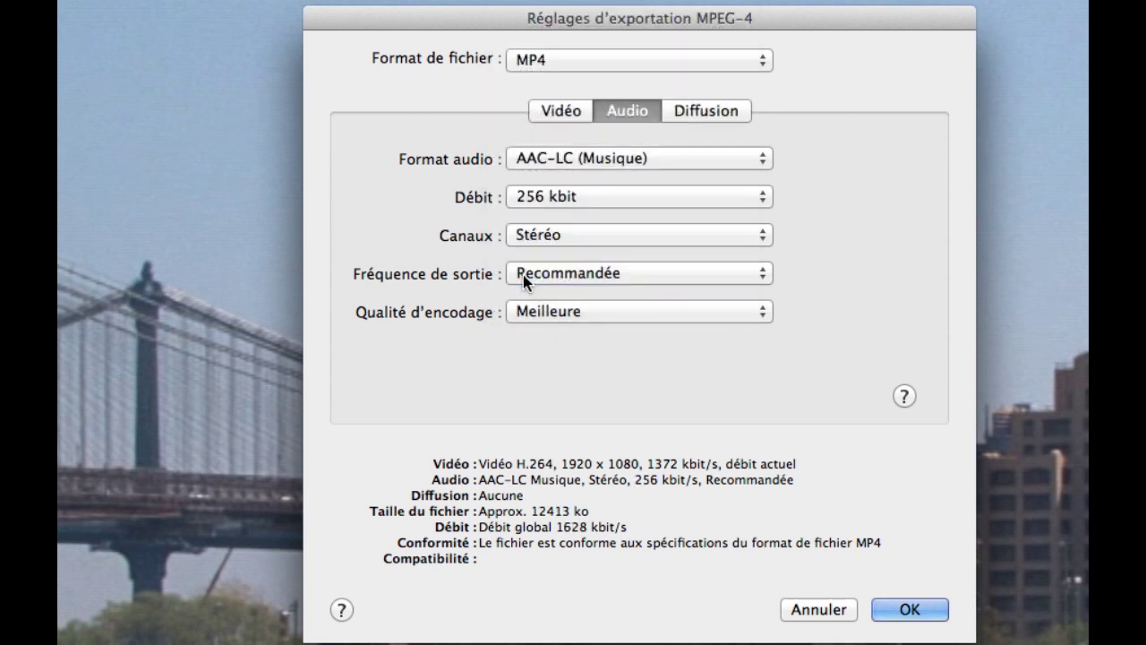
- Set the audio output frequency to 48,000 kHz and the encoding quality to Optimale
{"action": "left_click", "coordinate": [750, 274]}
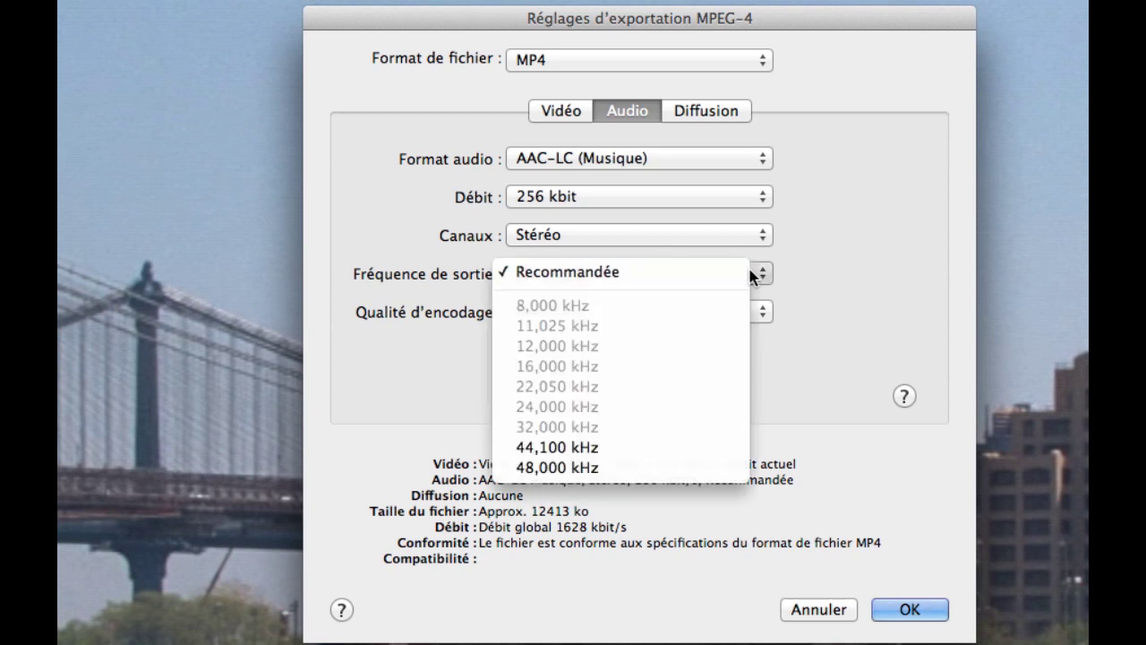
{"action": "left_click", "coordinate": [555, 467]}
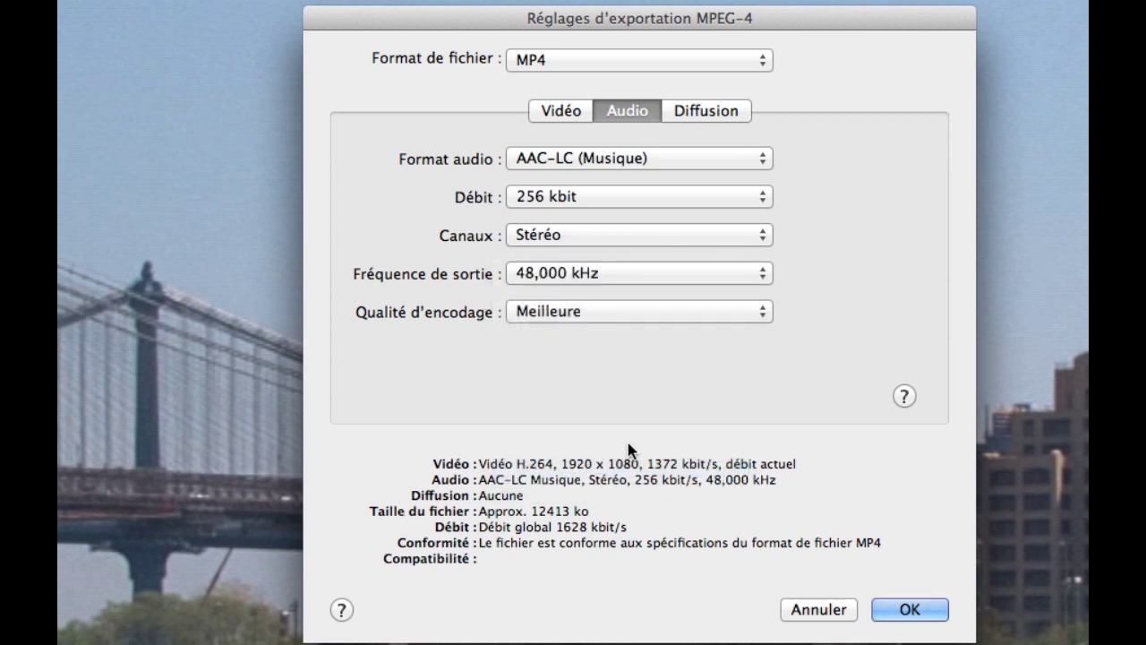
{"action": "left_click", "coordinate": [762, 311]}
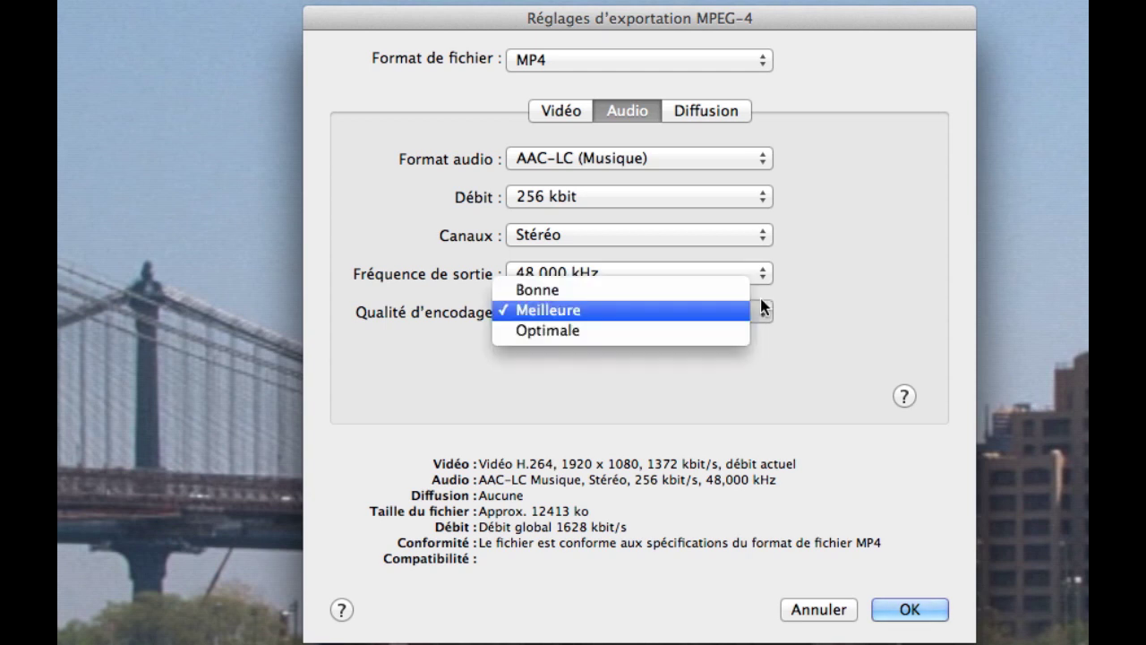
{"action": "left_click", "coordinate": [629, 313]}
{"action": "left_click", "coordinate": [715, 312]}
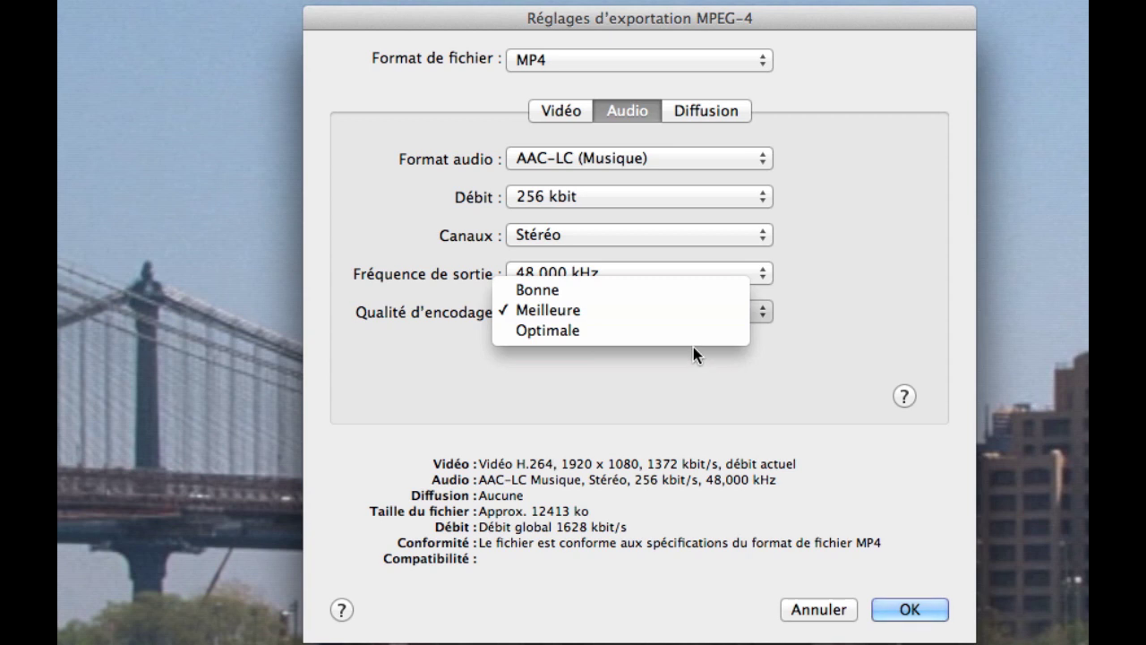
{"action": "left_click", "coordinate": [552, 332]}
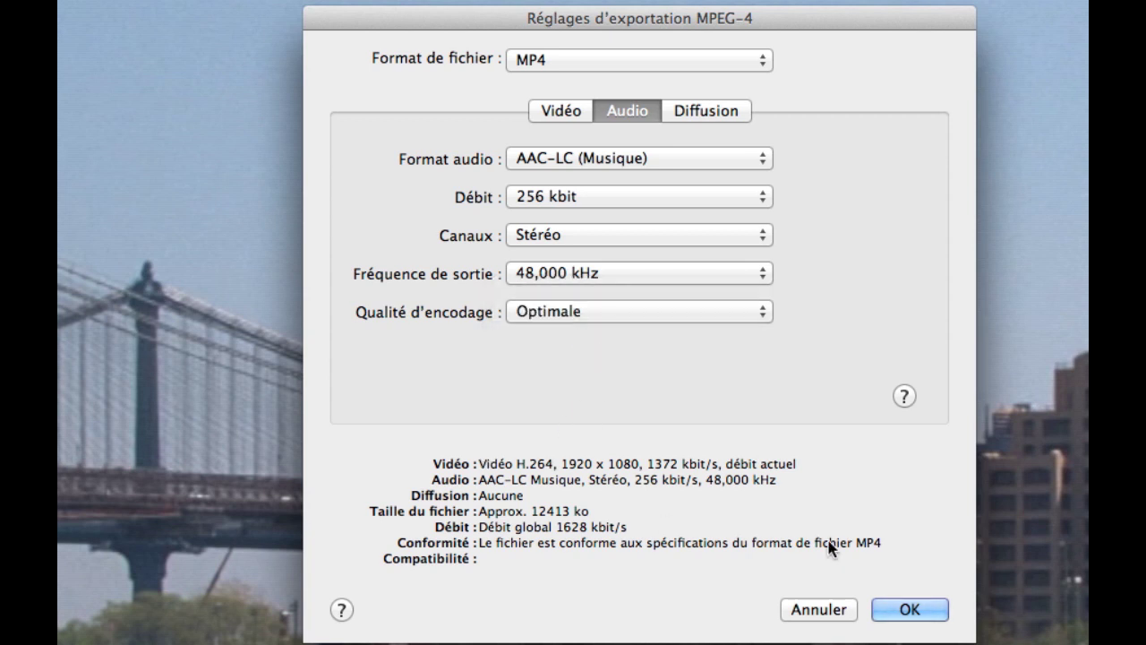
- Check the streaming and video settings, and confirm the MPEG-4 export options
{"action": "left_click", "coordinate": [712, 110]}
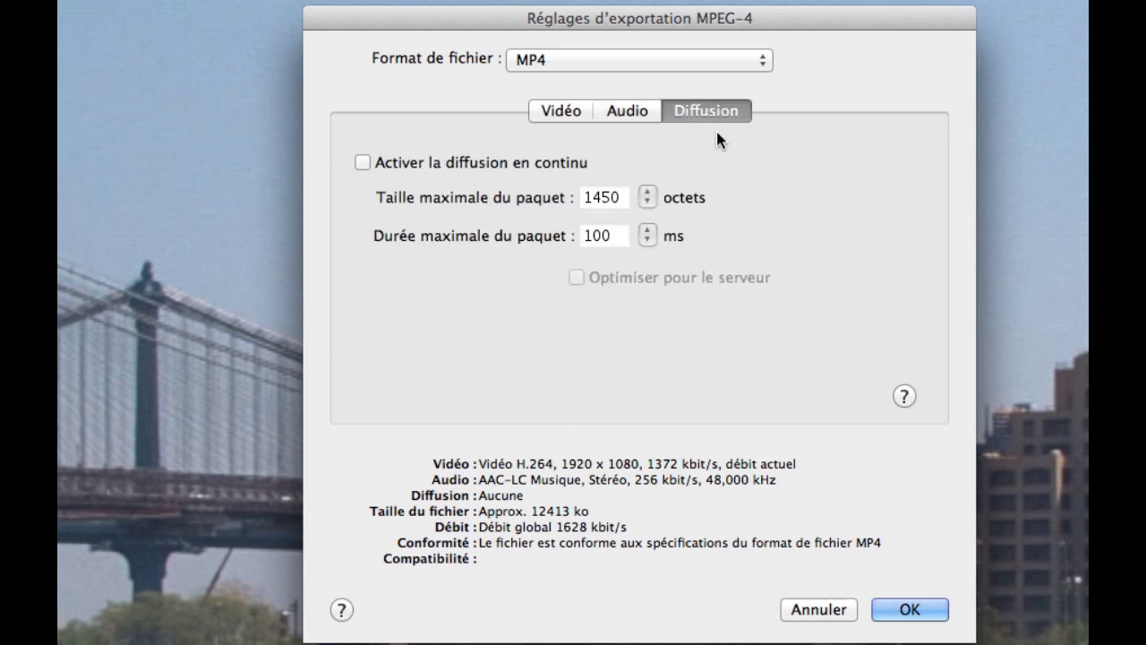
{"action": "left_click", "coordinate": [563, 109]}
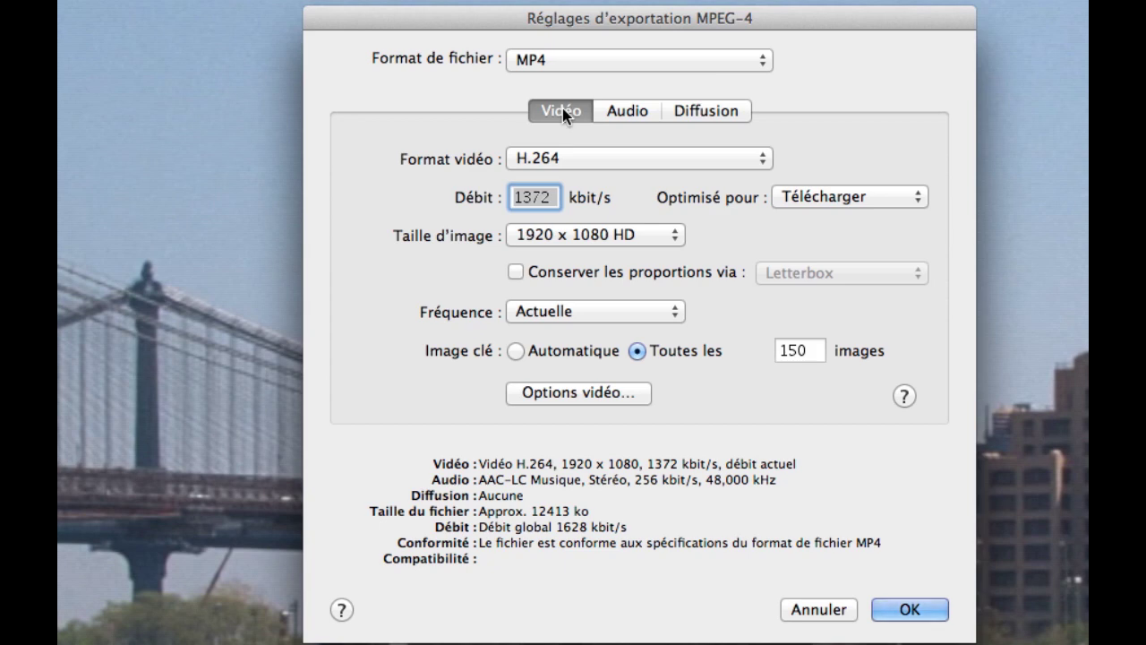
{"action": "left_click", "coordinate": [903, 610]}
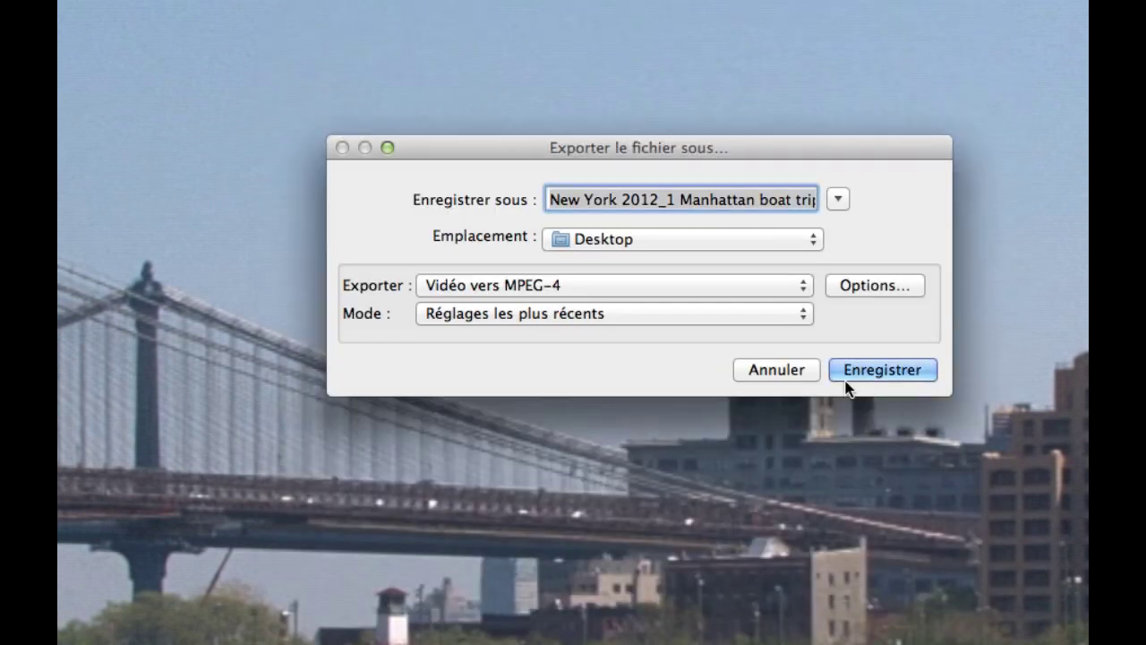
- Try to save the movie in Réseau local / Intranet mode, and cancel both the file replacement and the export
{"action": "left_click", "coordinate": [805, 314]}
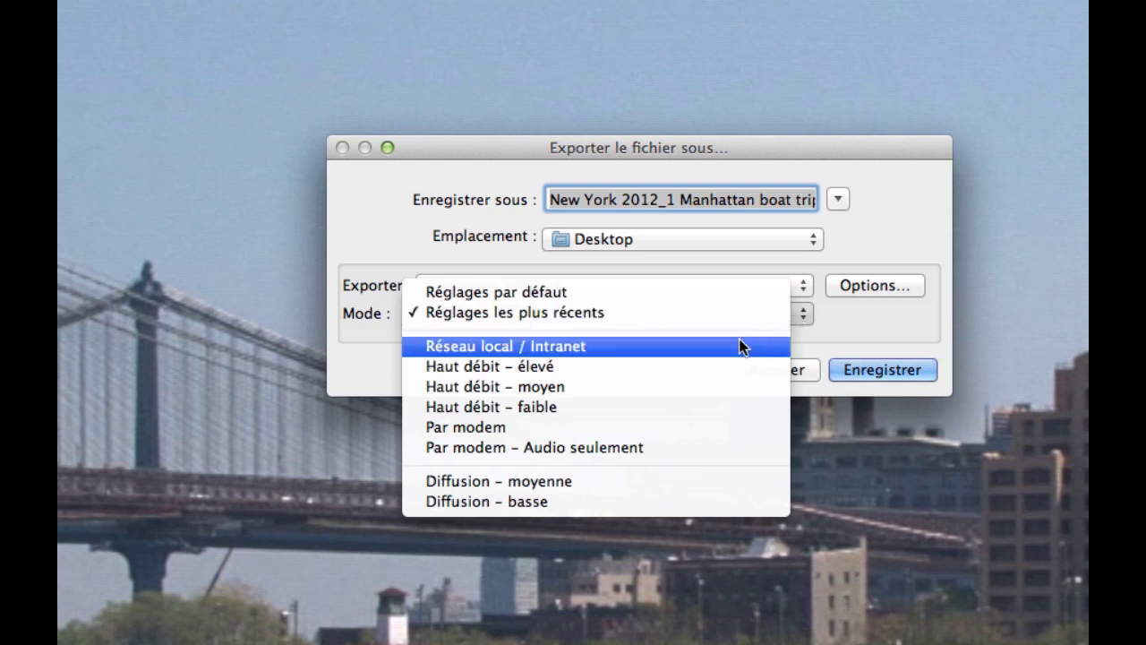
{"action": "left_click", "coordinate": [671, 343]}
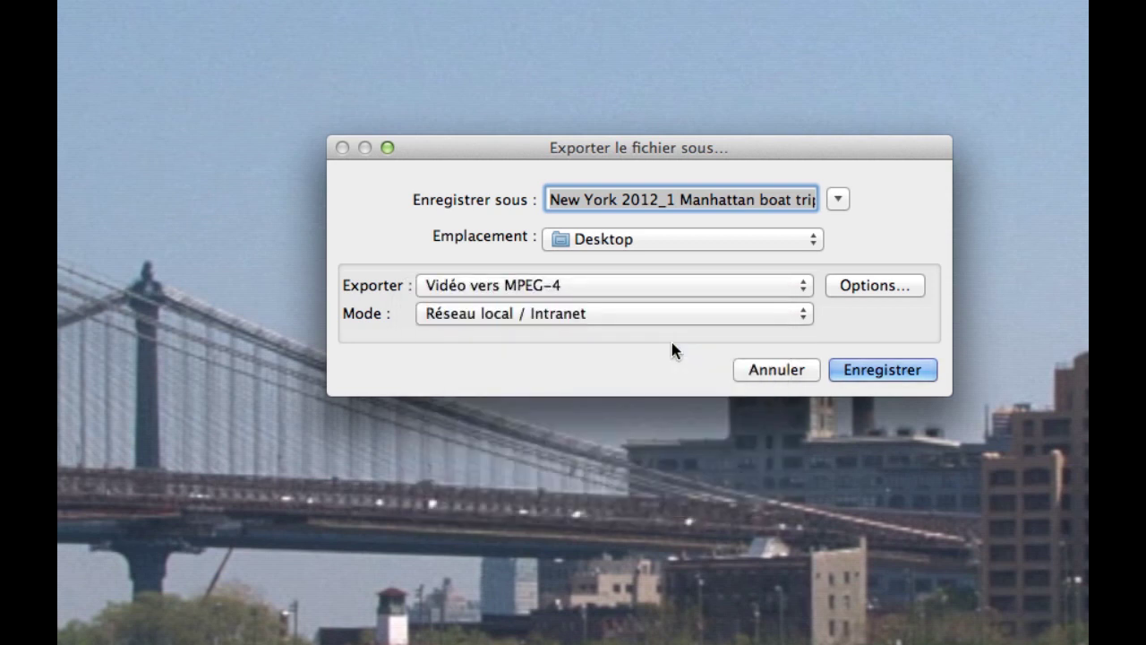
{"action": "left_click", "coordinate": [883, 370]}
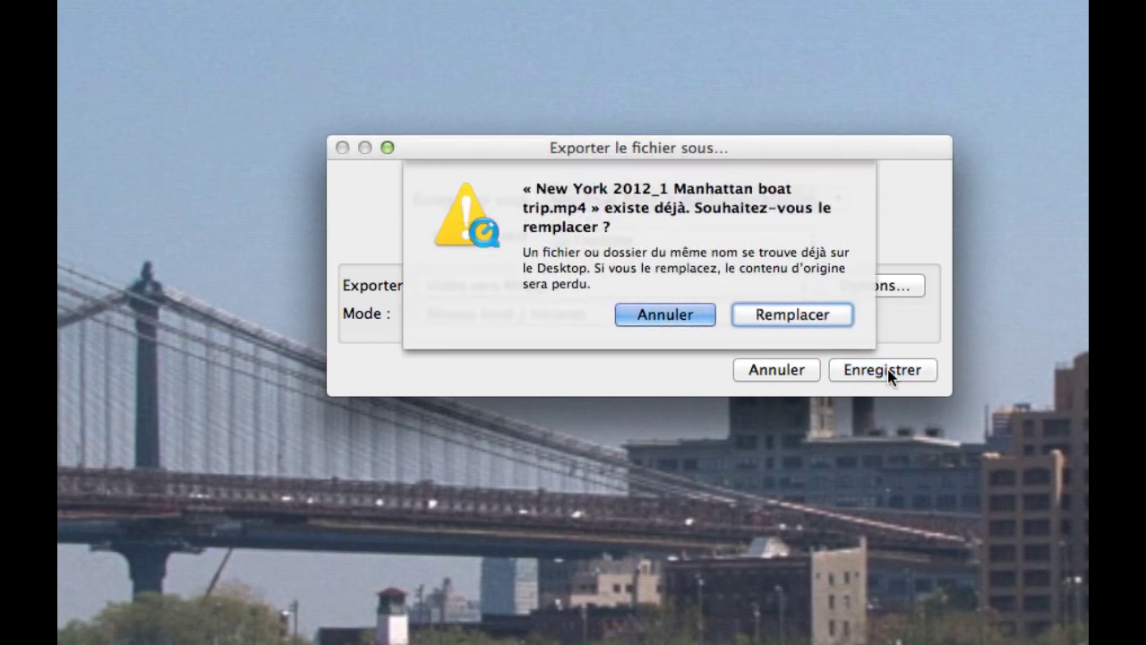
{"action": "left_click", "coordinate": [667, 315]}
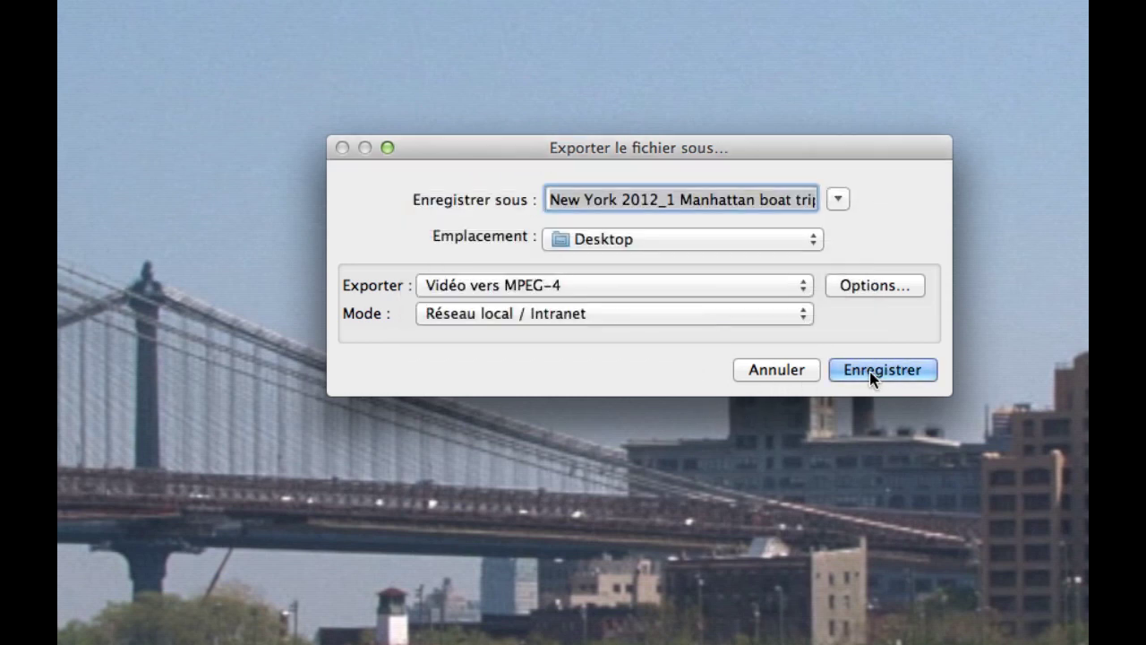
{"action": "left_click", "coordinate": [778, 372]}
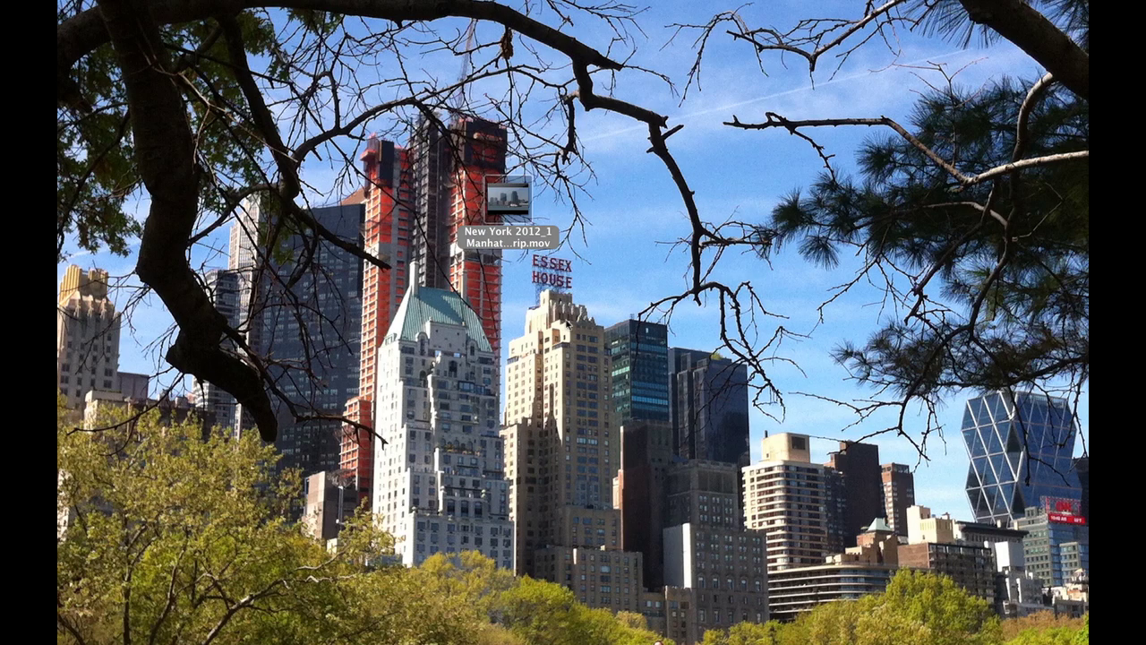
- Open the file information of the New York 2012_1 Manhattan boat trip .mov on the desktop and place it beside the files
{"action": "left_click_drag", "start_coordinate": [1129, 28], "coordinate": [663, 200]}
{"action": "left_click_drag", "start_coordinate": [508, 197], "coordinate": [693, 95]}
{"action": "left_click_drag", "start_coordinate": [646, 201], "coordinate": [682, 186]}
{"action": "left_click", "coordinate": [701, 104]}
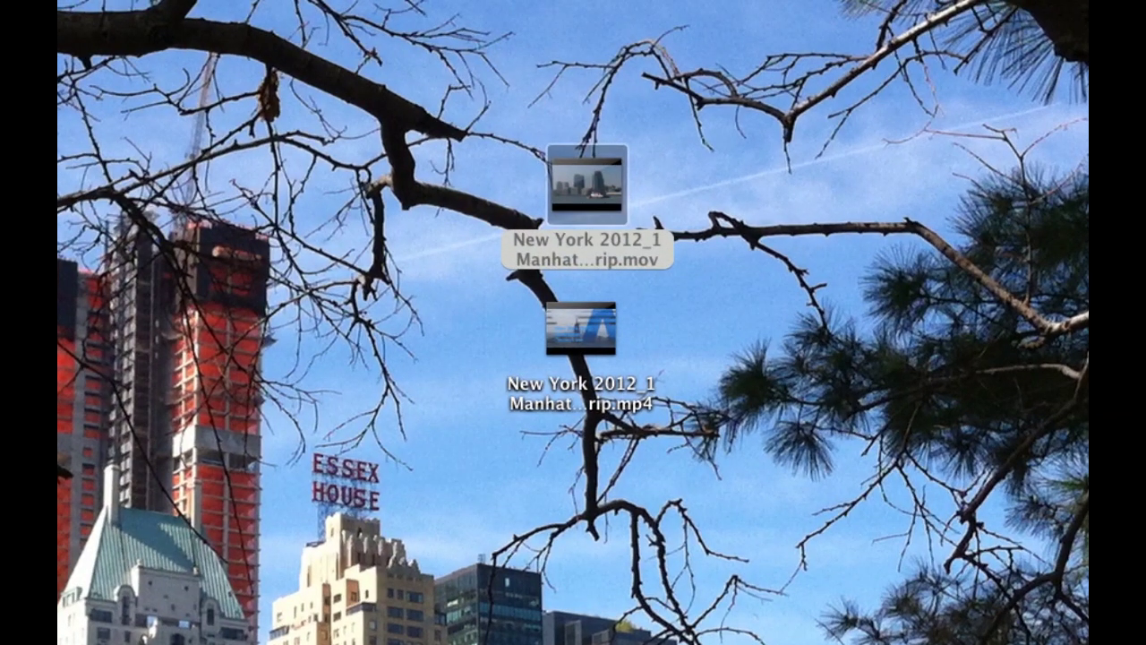
{"action": "key", "text": "super+i"}
{"action": "left_click_drag", "start_coordinate": [373, 56], "coordinate": [419, 43]}
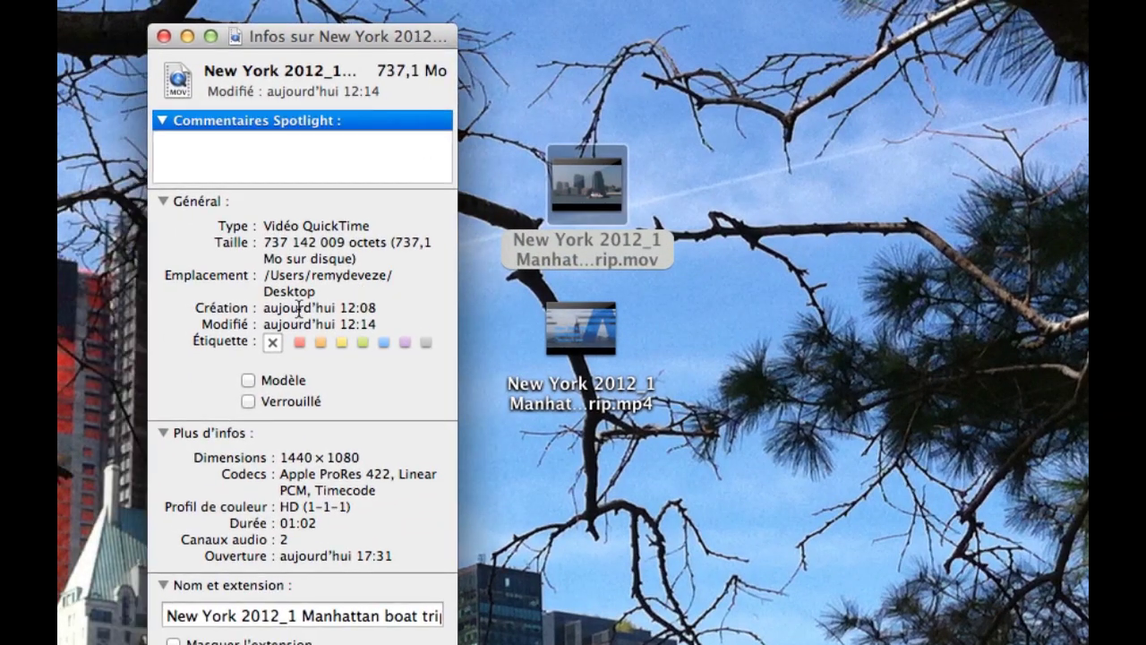
- Open the file information of the .mp4 version and place it next to the .mov information to compare their sizes
{"action": "left_click", "coordinate": [582, 329]}
{"action": "key", "text": "super+i"}
{"action": "left_click_drag", "start_coordinate": [609, 19], "coordinate": [861, 33]}
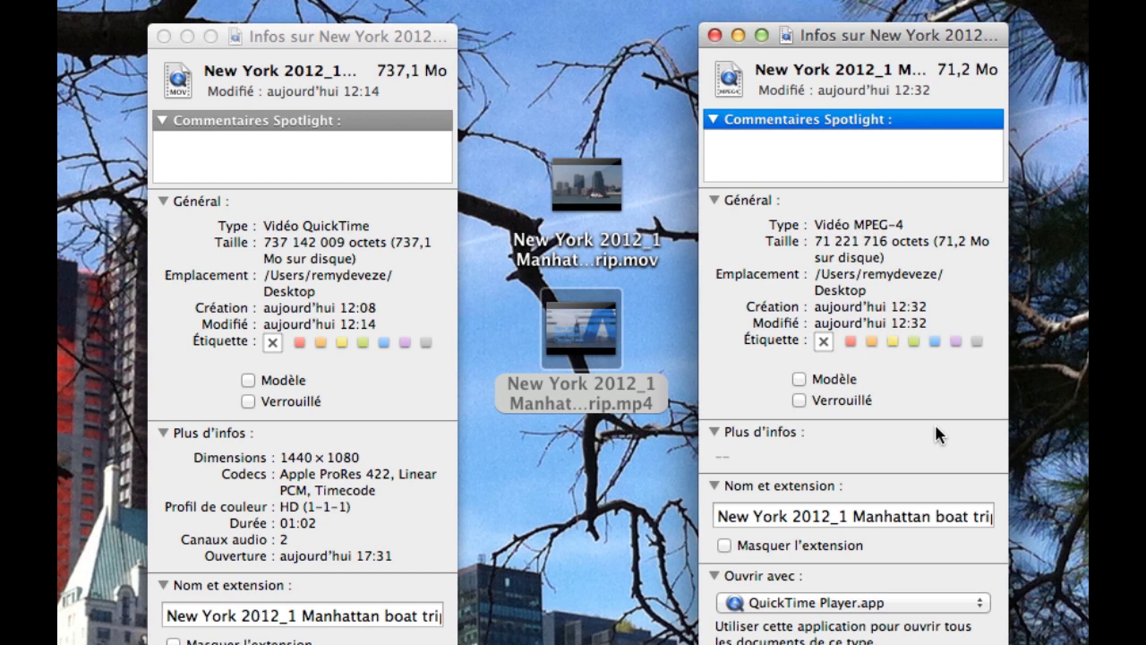
- Open the .mp4 file in QuickTime Player 7, show it at actual size and play it to check the image quality
{"action": "mouse_move", "coordinate": [627, 341]}
{"action": "left_click_drag", "start_coordinate": [641, 628], "coordinate": [643, 629]}
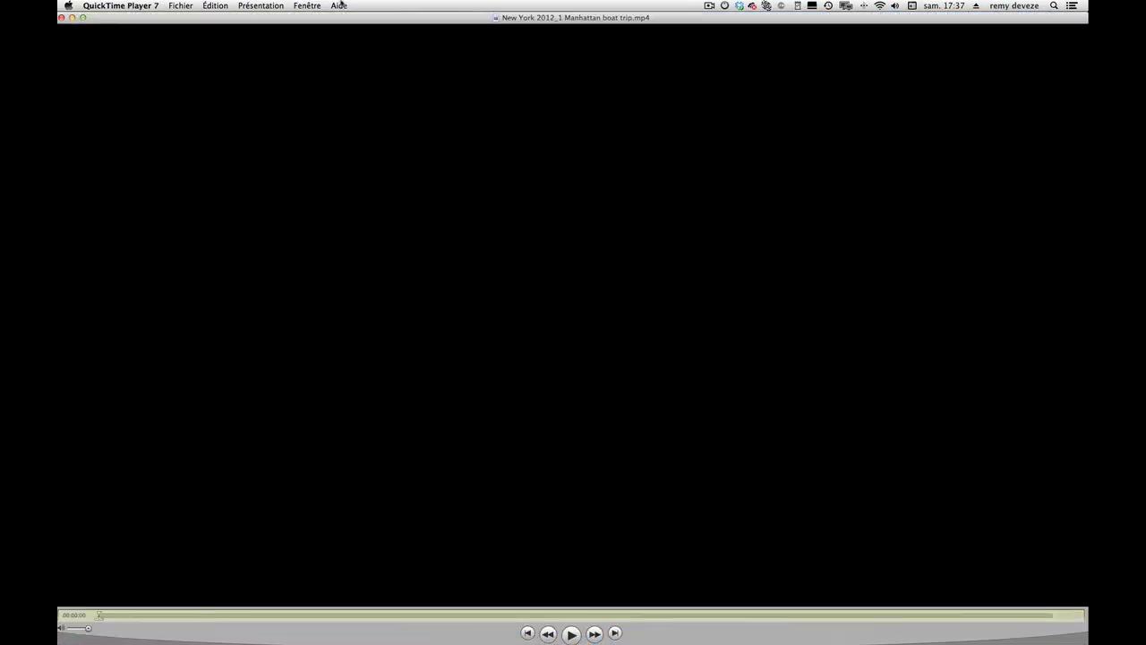
{"action": "left_click", "coordinate": [306, 7]}
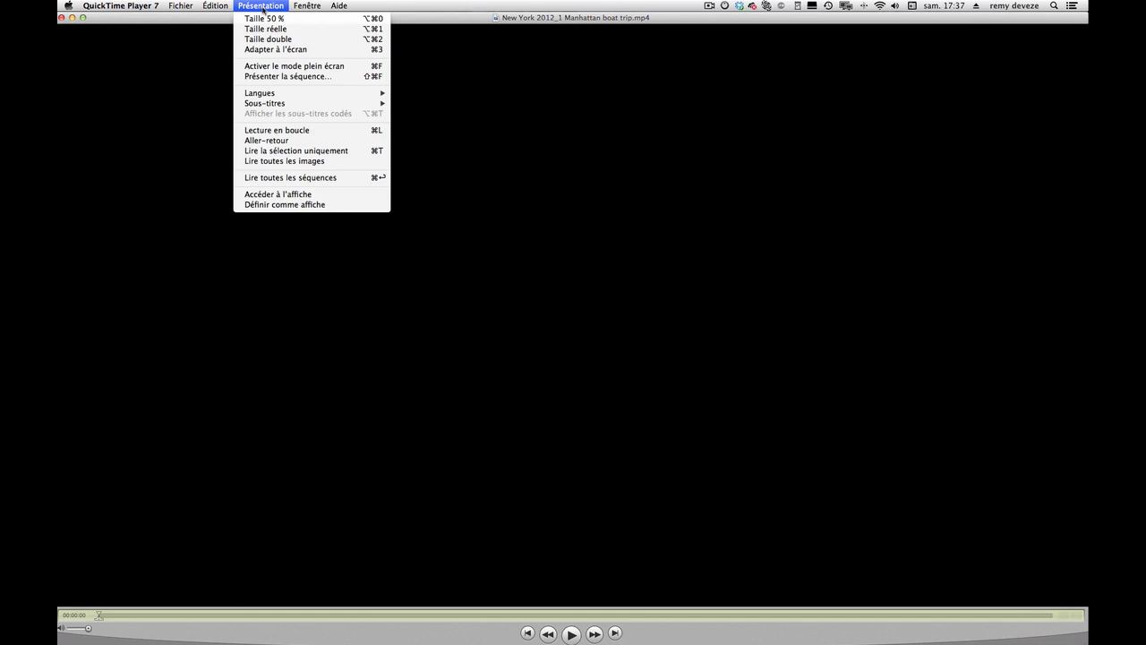
{"action": "left_click", "coordinate": [269, 27]}
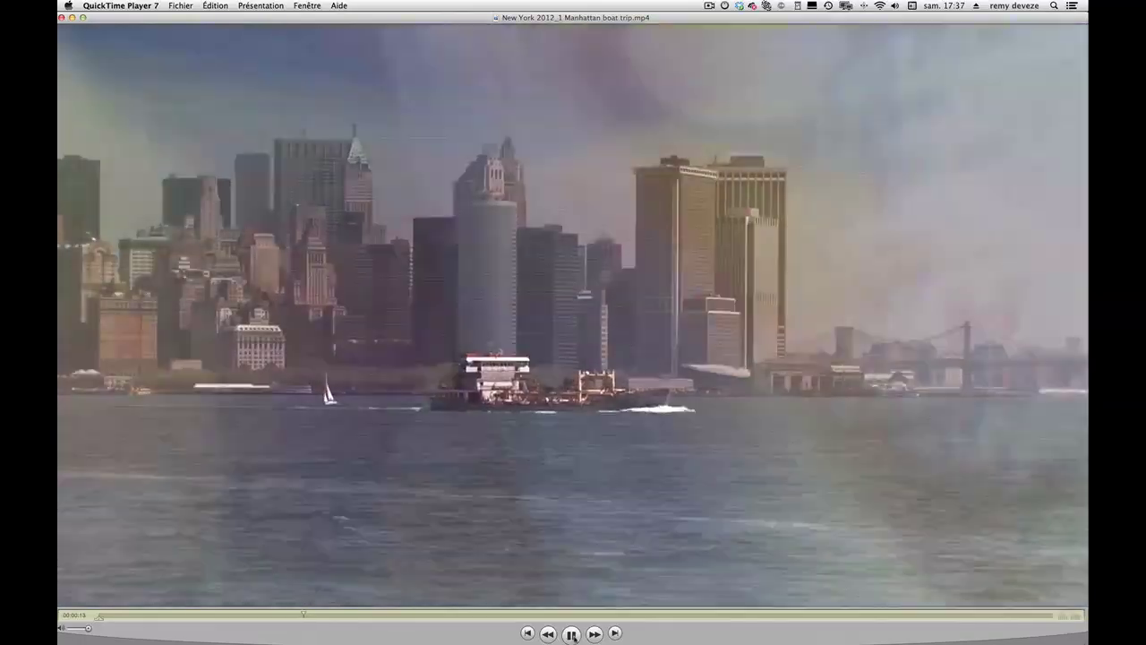
{"action": "left_click", "coordinate": [572, 634]}
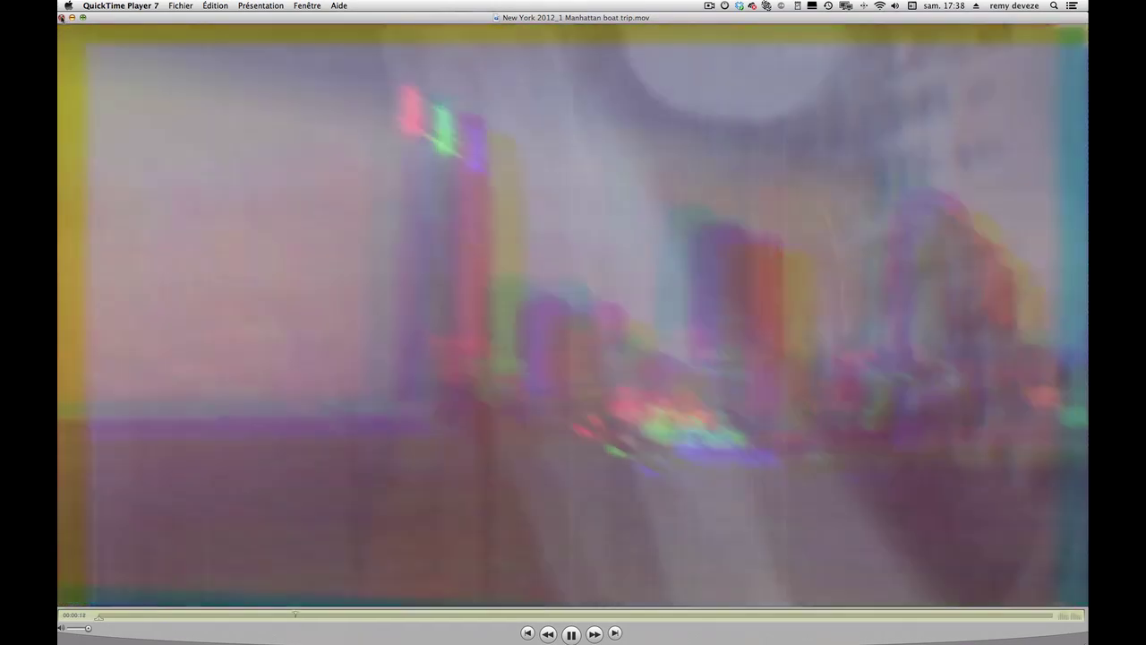
- Close the empty untitled player window and play the .mp4 version of the Manhattan boat trip to check its image quality
{"action": "key", "text": "space"}
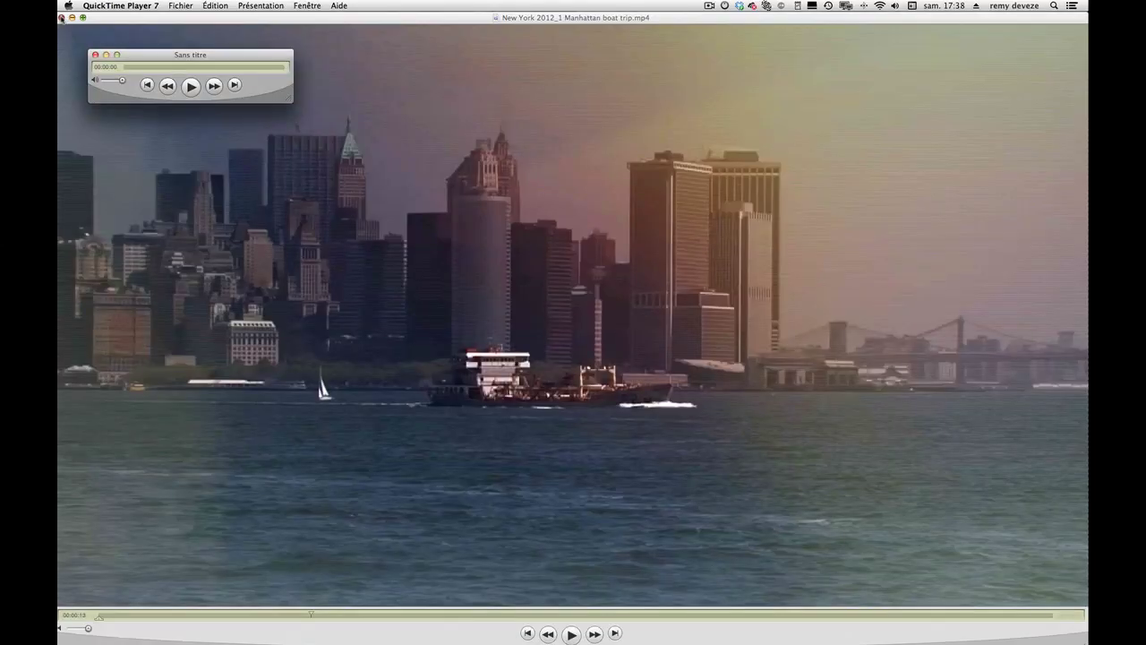
{"action": "left_click", "coordinate": [97, 55]}
{"action": "key", "text": "space"}
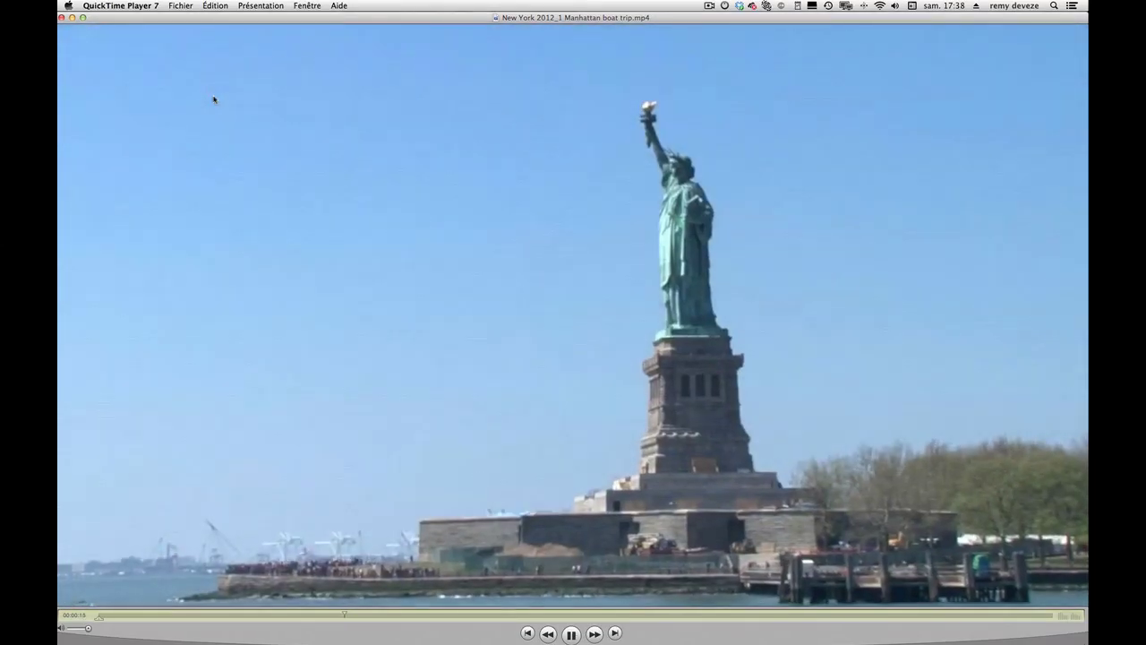
{"action": "key", "text": "space"}
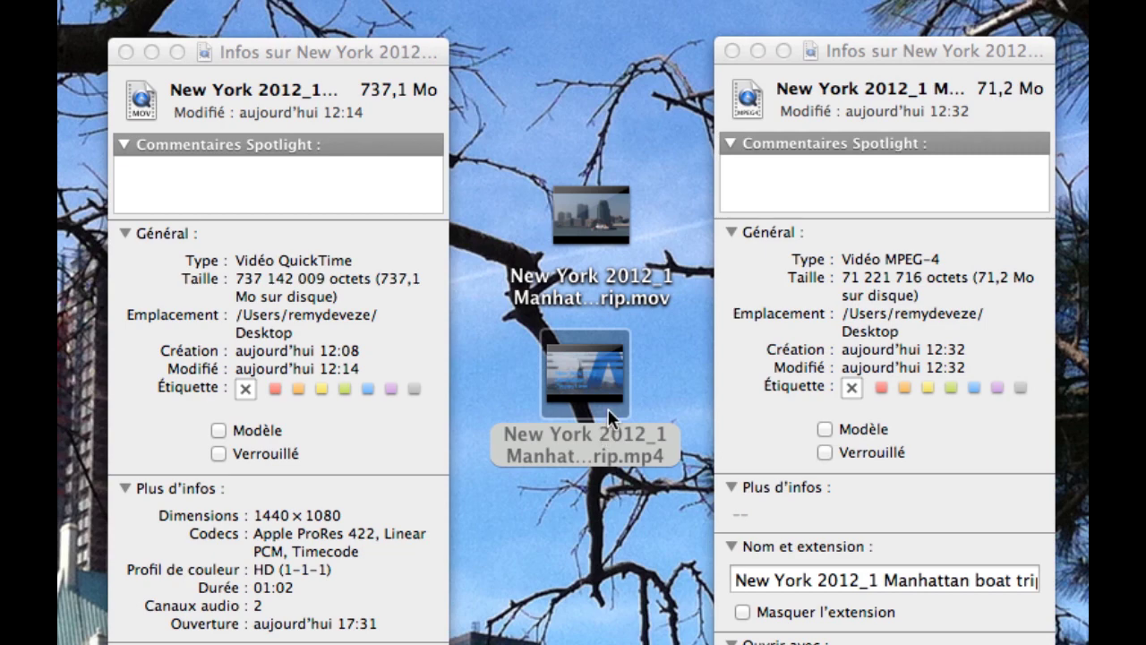
- Close the file information windows of the .mov and .mp4 versions on the desktop
{"action": "left_click", "coordinate": [125, 52]}
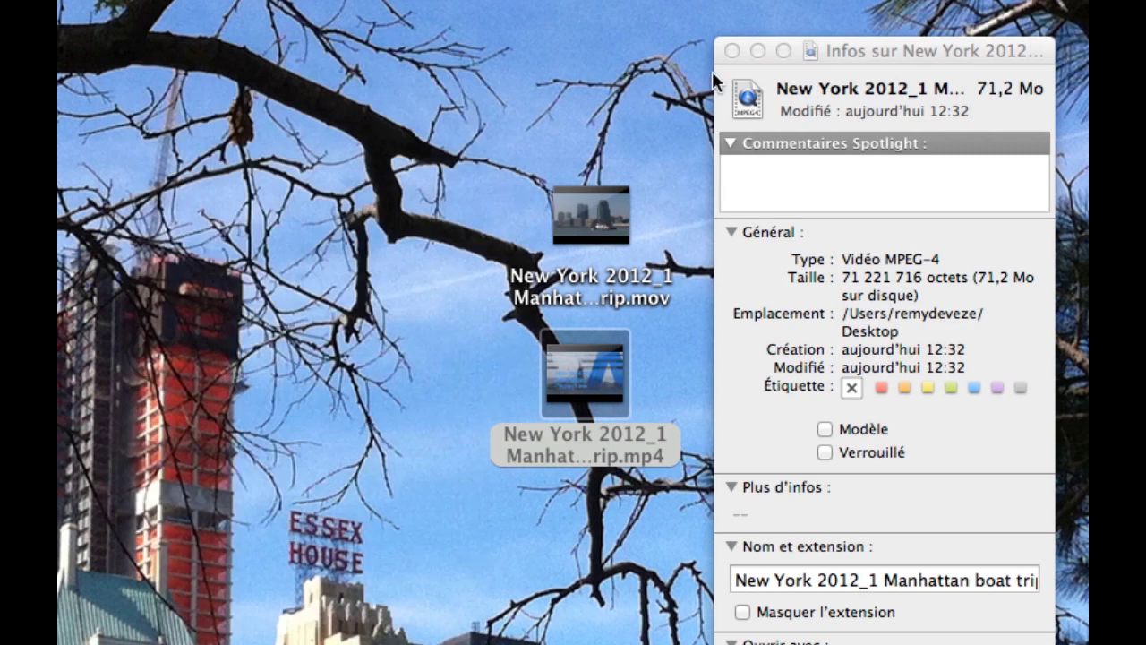
{"action": "left_click", "coordinate": [733, 50]}
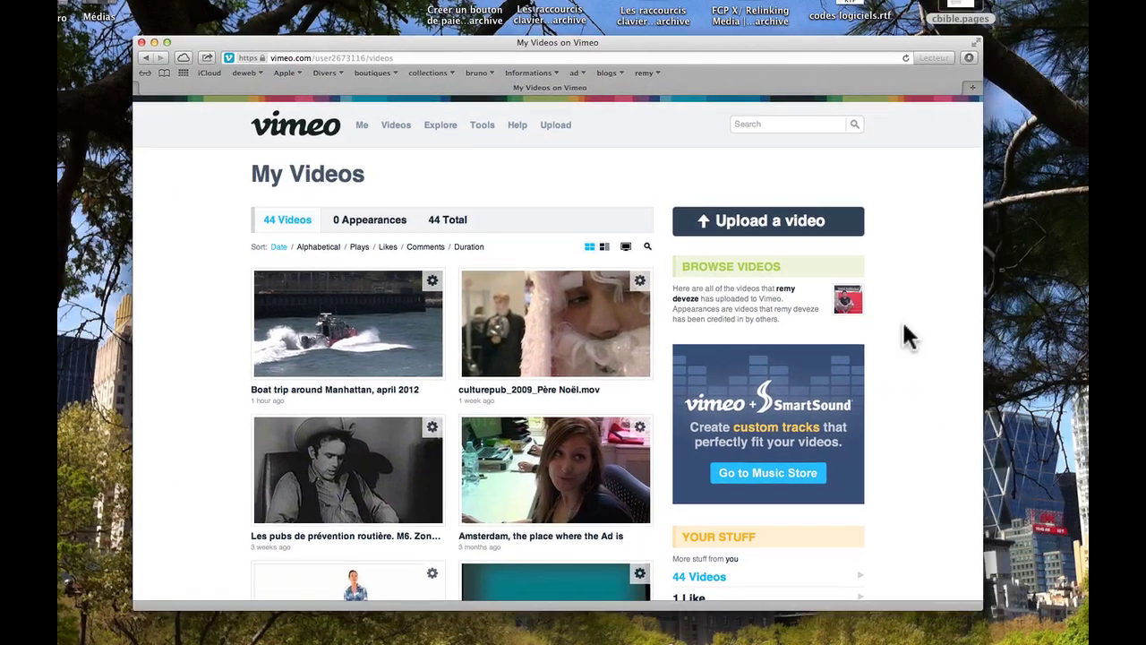
- Switch to Safari, open the Vimeo video "Boat trip around Manhattan, april 2012" and show it full screen
{"action": "left_click", "coordinate": [368, 339]}
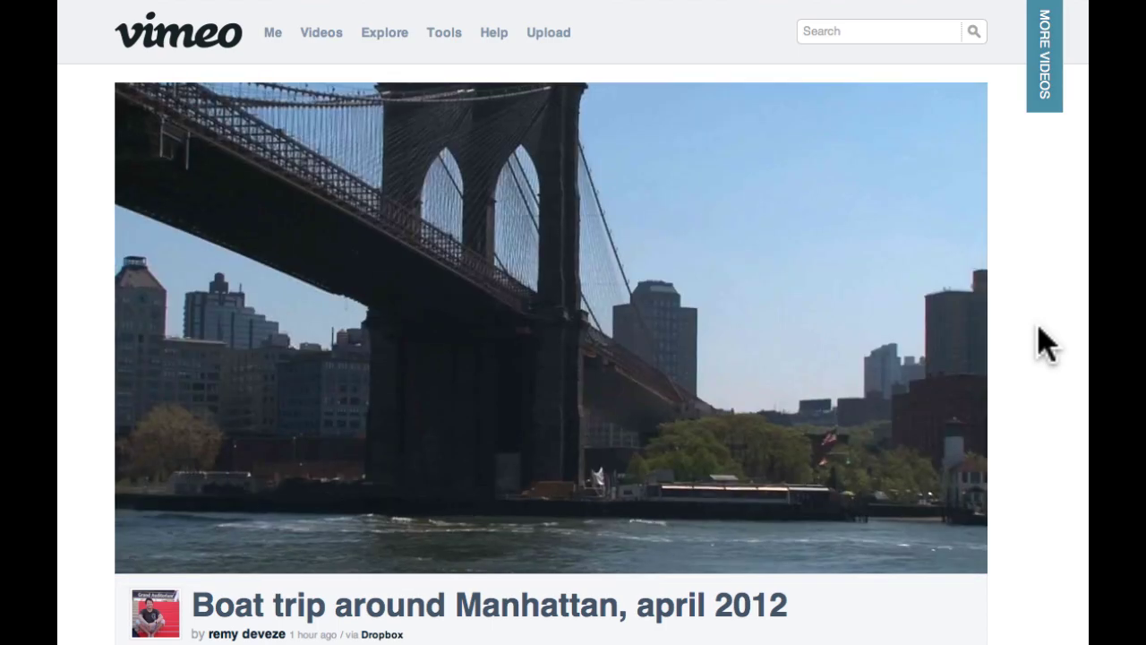
{"action": "scroll", "coordinate": [843, 421], "scroll_direction": "down", "scroll_amount": 3}
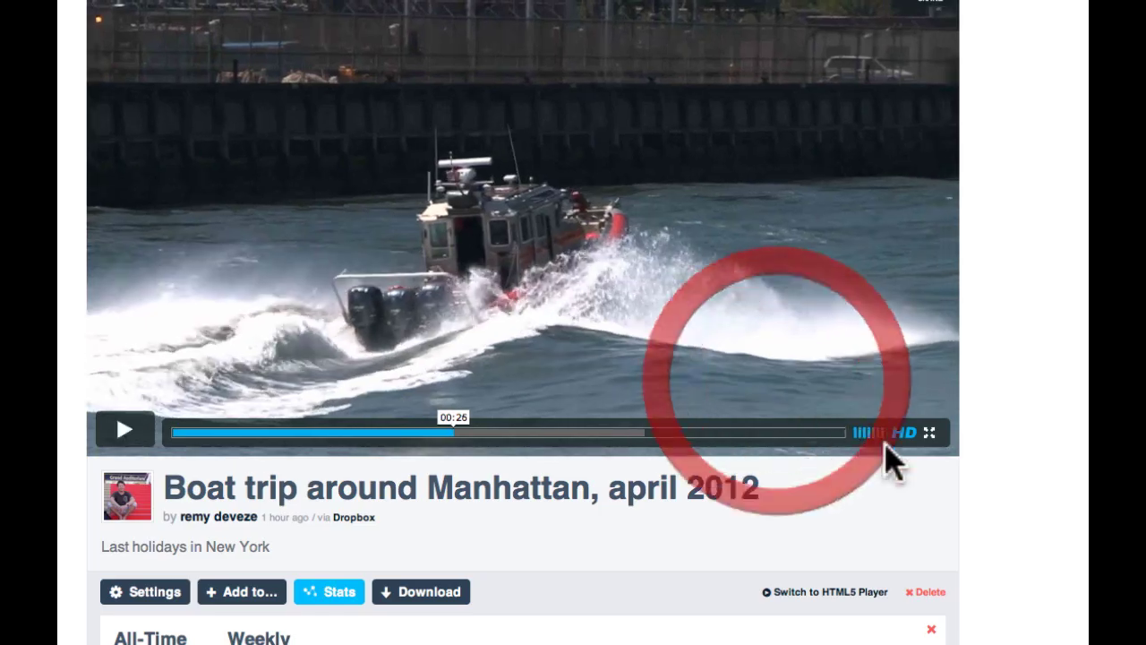
{"action": "left_click", "coordinate": [929, 432]}
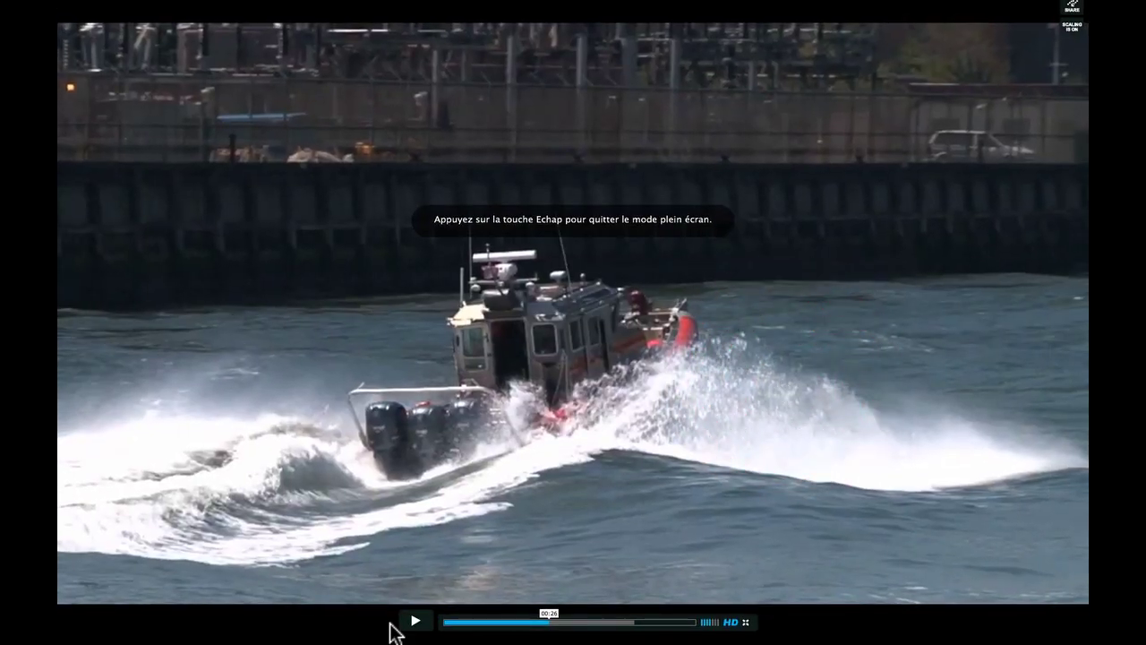